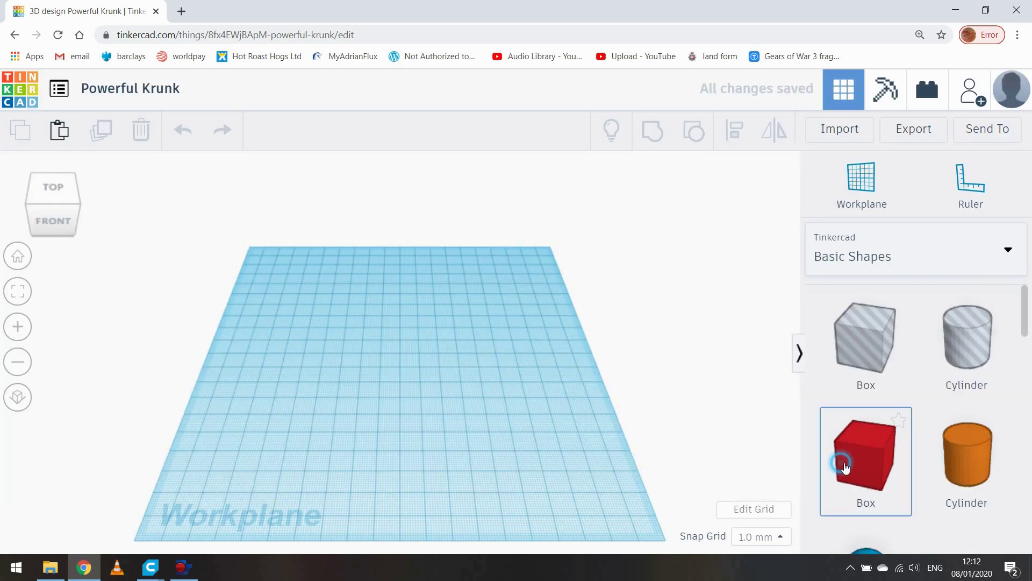
drag(855, 457, 362, 242)
click(367, 425)
click(453, 409)
text(210)
key(Return)
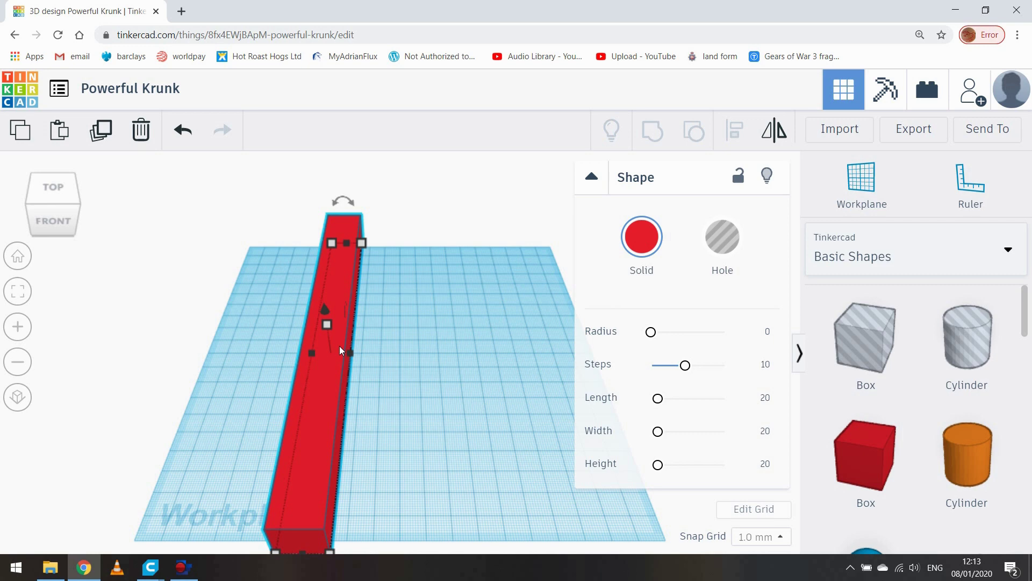
key(Delete)
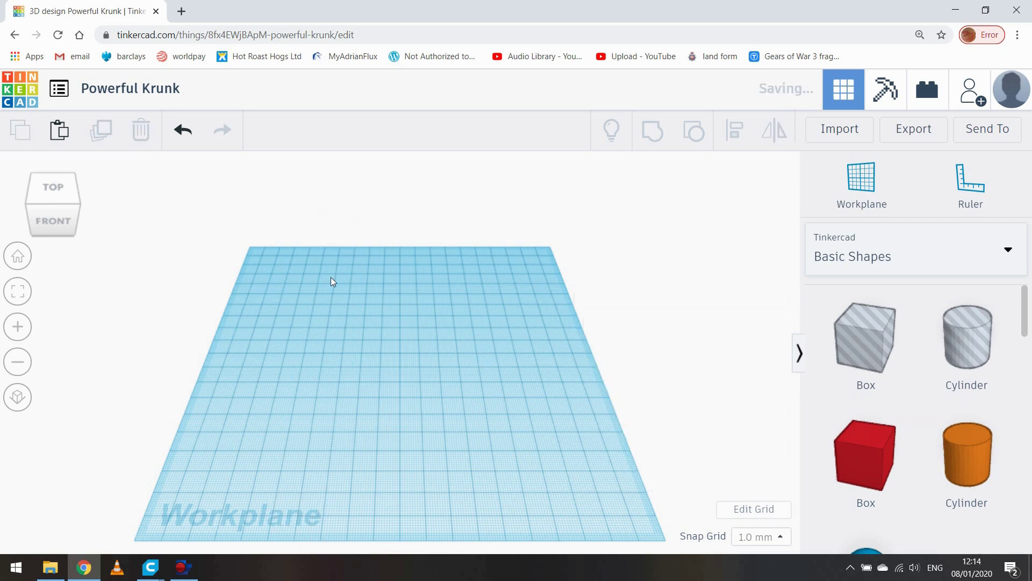
- Place a red box on the workplane, set its length to 165 mm and move it towards the workplane's left side
drag(864, 454, 329, 376)
key(f)
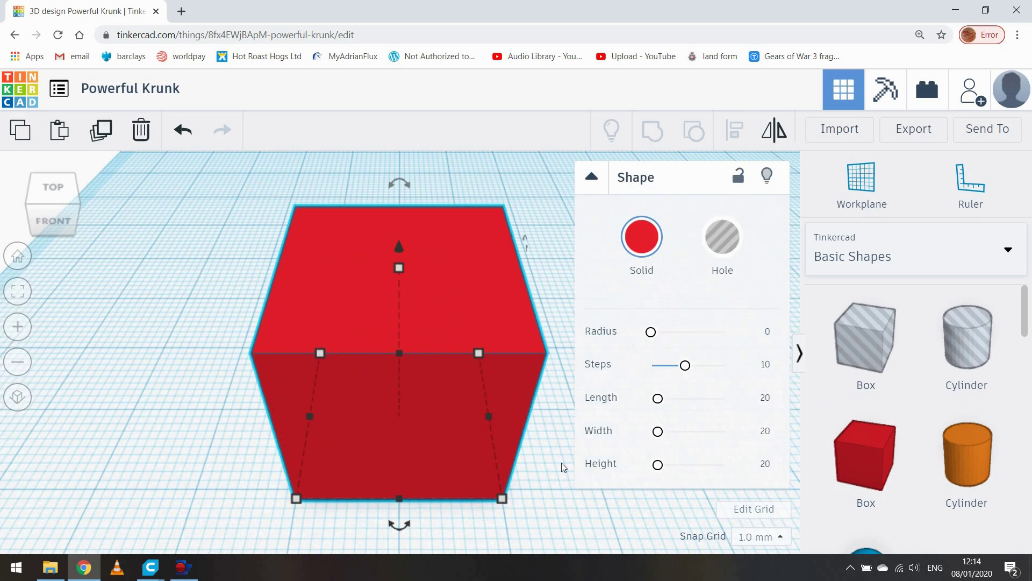
scroll(563, 468, down, 3)
click(446, 421)
click(530, 384)
text(210)
key(Return)
drag(365, 446, 339, 242)
scroll(339, 242, down, 3)
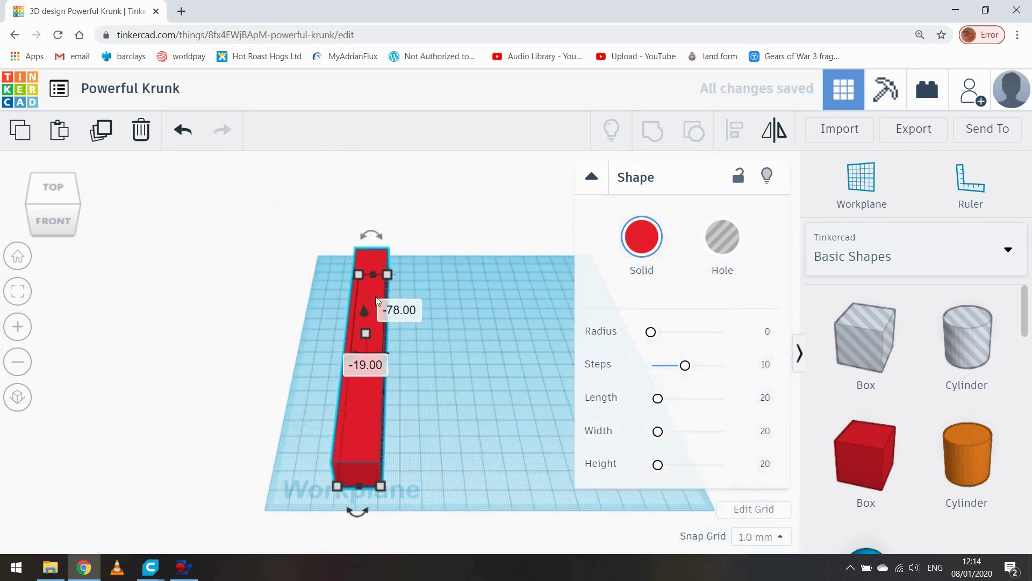
- Adjust the bar's position on the workplane and set its width to 110 mm
drag(363, 312, 371, 318)
click(391, 494)
scroll(390, 494, down, 3)
click(381, 514)
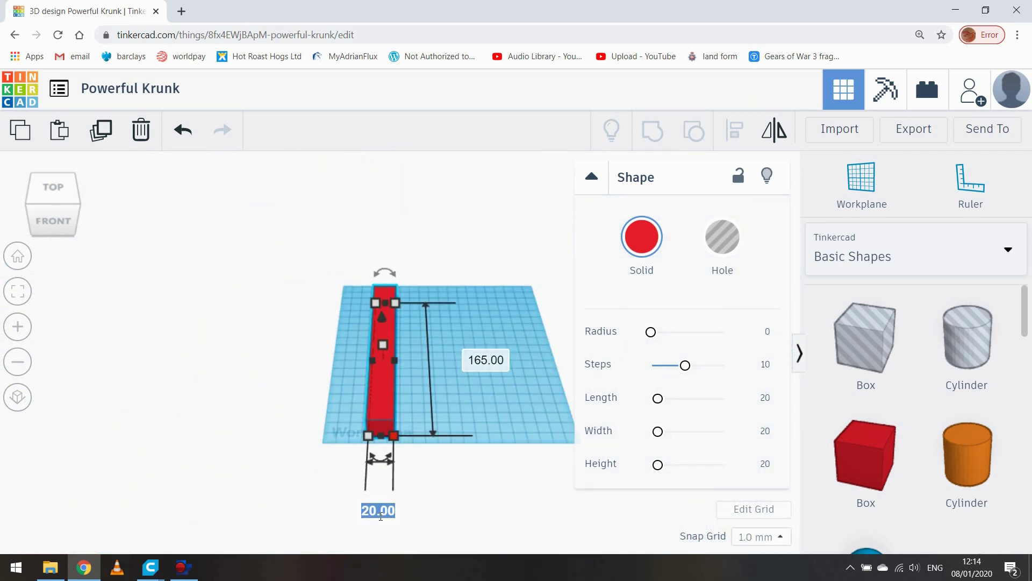
text(110)
key(Return)
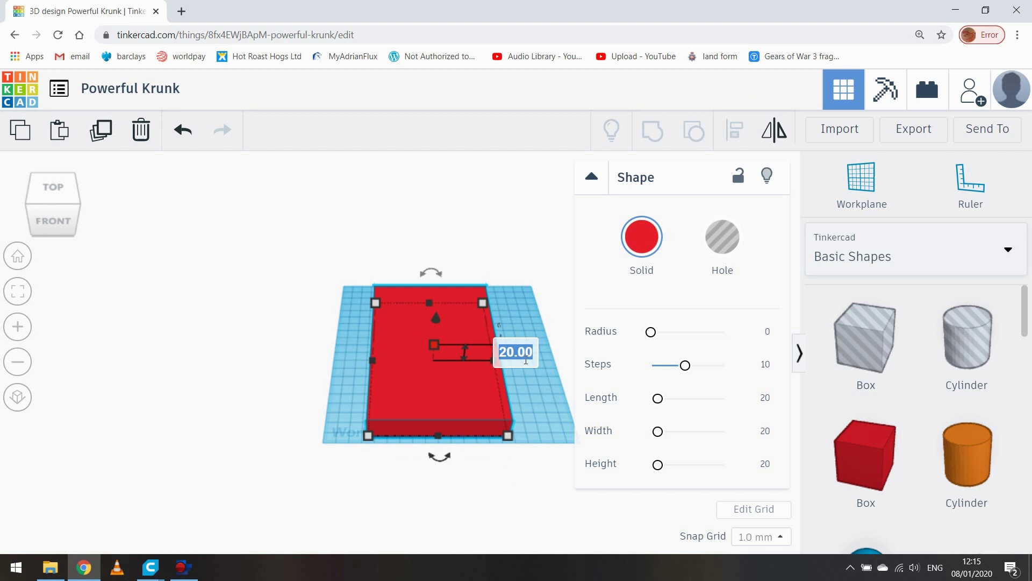
- Set the red box's height to 50 mm and make a slightly smaller hole copy of it inside
key(Return)
click(249, 369)
click(463, 346)
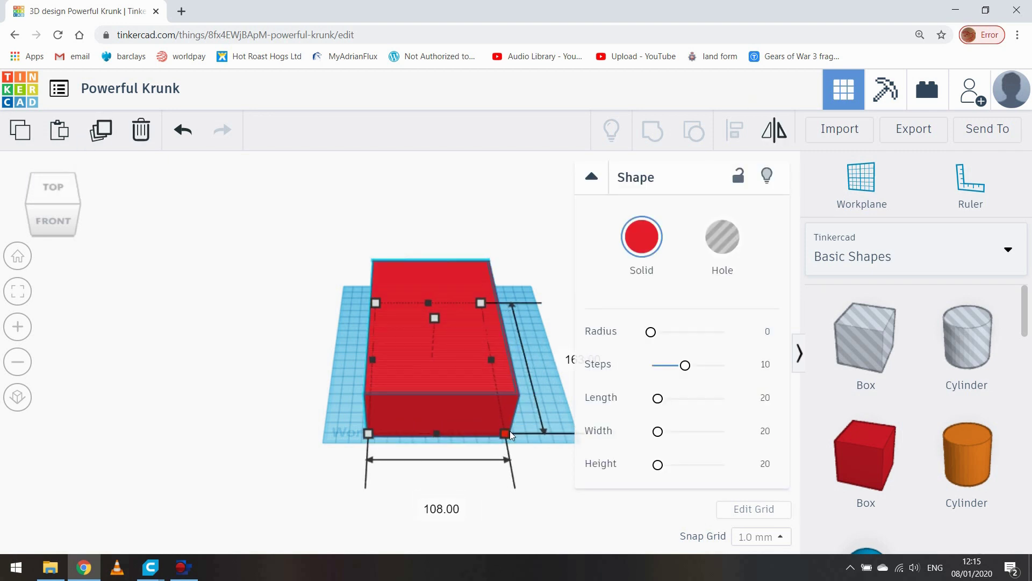
click(592, 177)
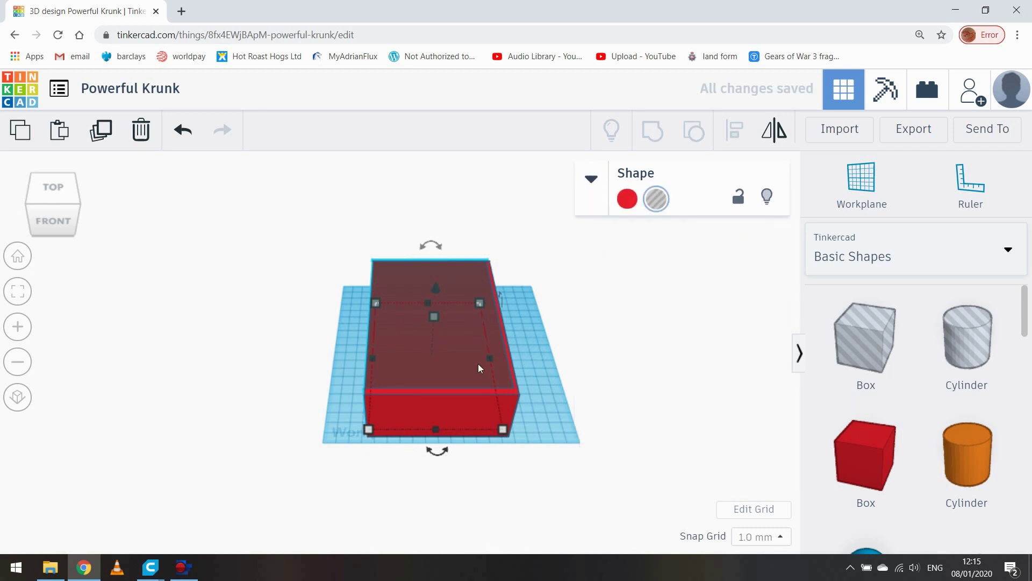
- Select both the red box and the hole box and align their centres in plan
click(378, 252)
drag(528, 258, 312, 381)
key(l)
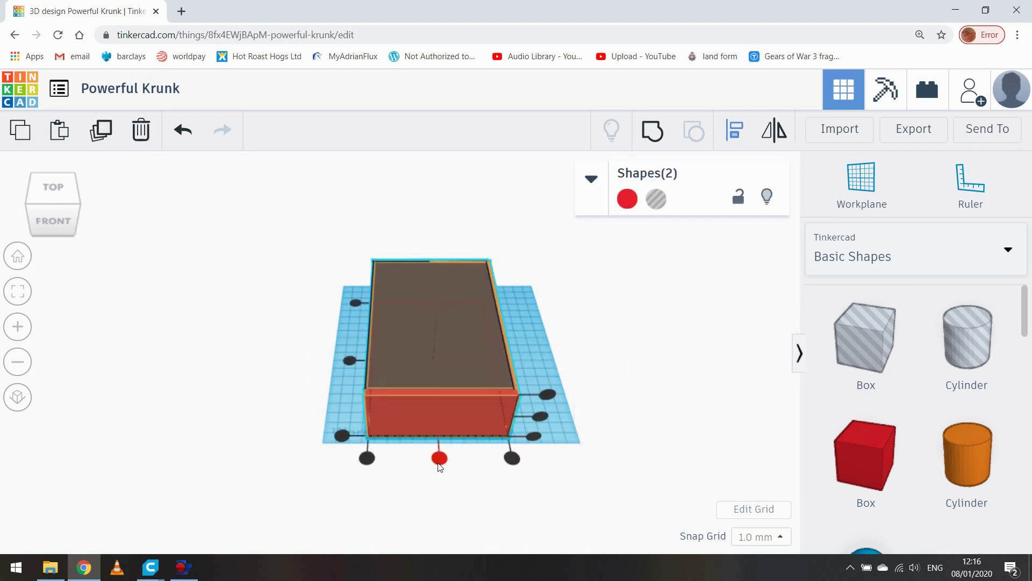
click(17, 397)
click(52, 187)
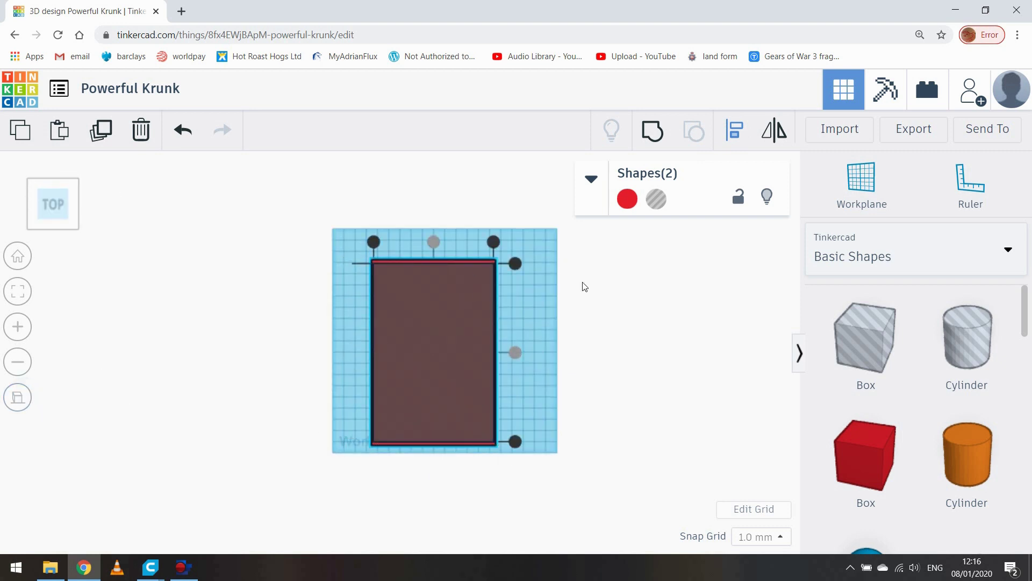
- Resize the hole box to 106 by 161 mm and re-centre it on the red box in both horizontal directions
click(496, 262)
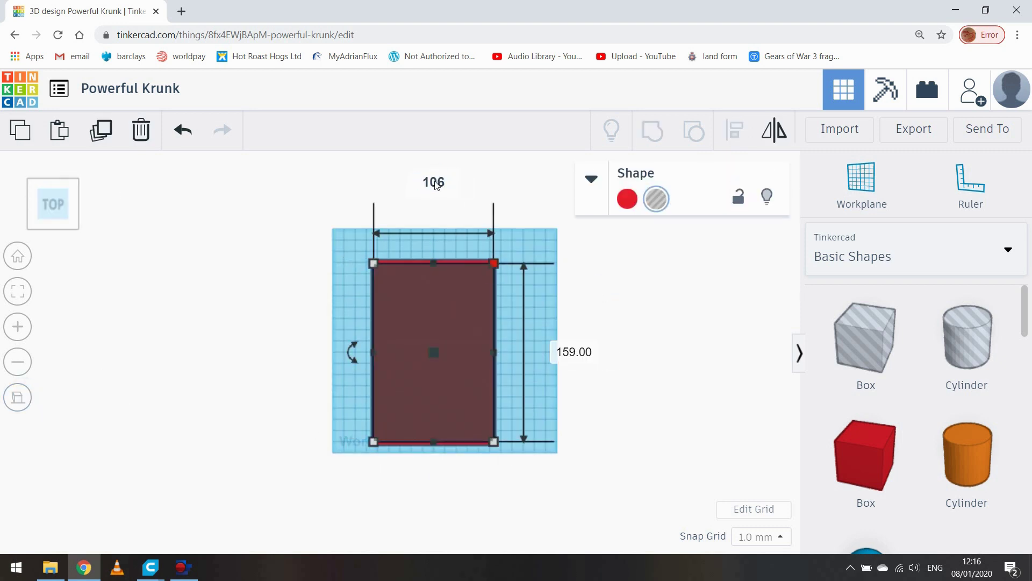
scroll(596, 327, up, 5)
scroll(596, 327, down, 2)
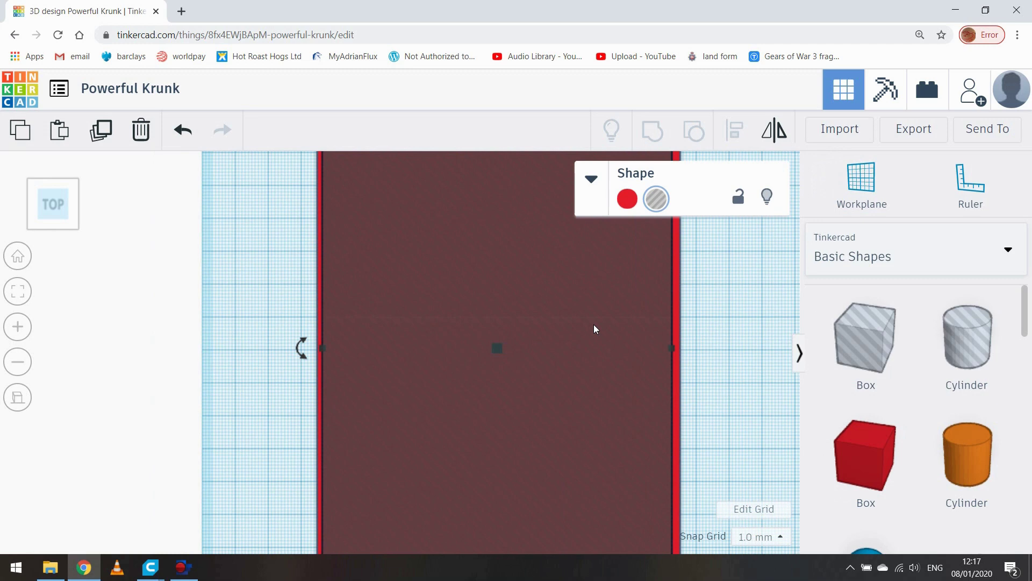
drag(720, 307, 276, 329)
click(735, 131)
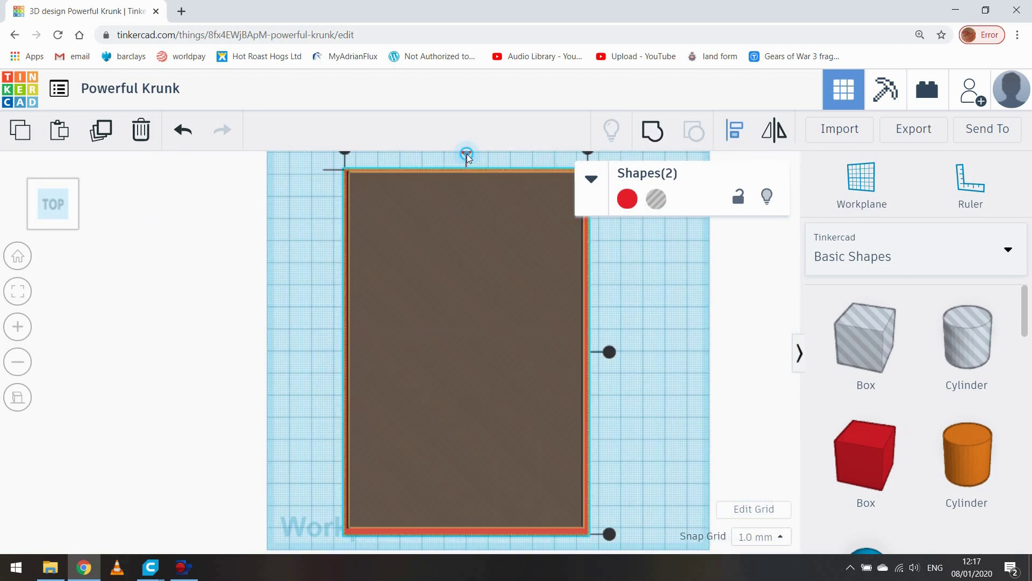
click(466, 155)
click(609, 351)
- Raise the hole box a few millimetres to leave a floor beneath it
right_drag(644, 420, 530, 327)
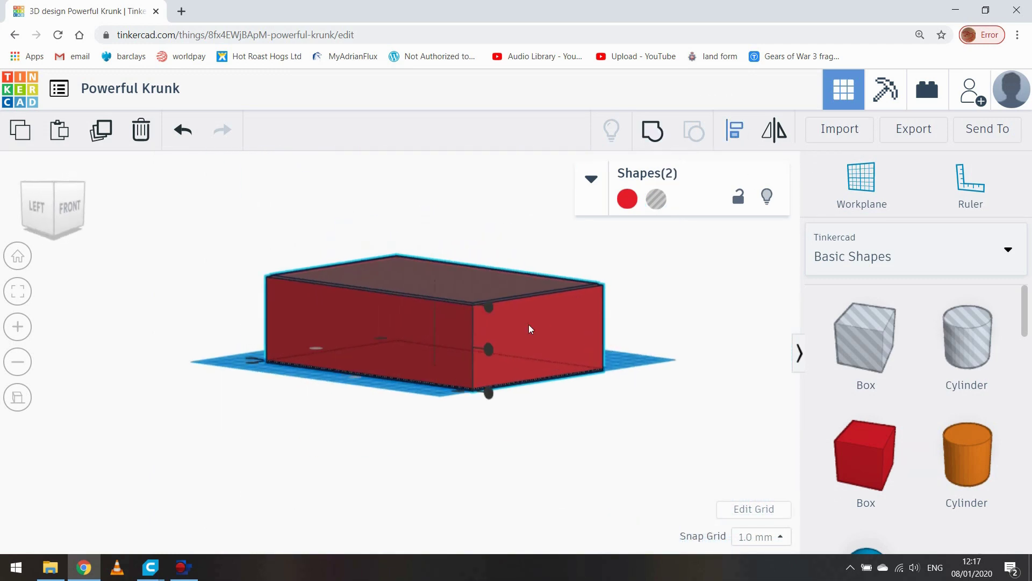
scroll(495, 246, up, 3)
click(475, 365)
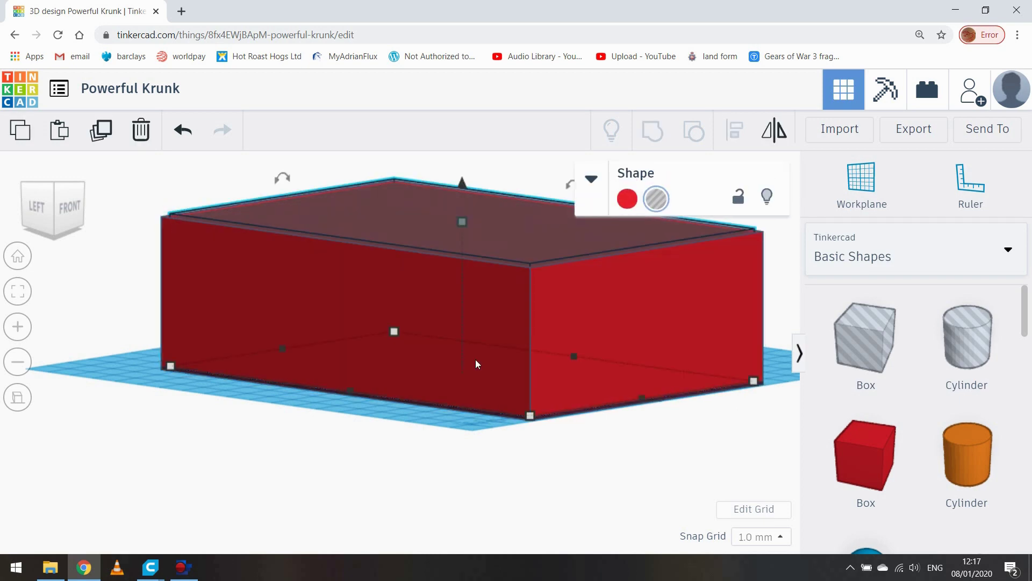
key(ctrl+Up)
key(ctrl+Up)
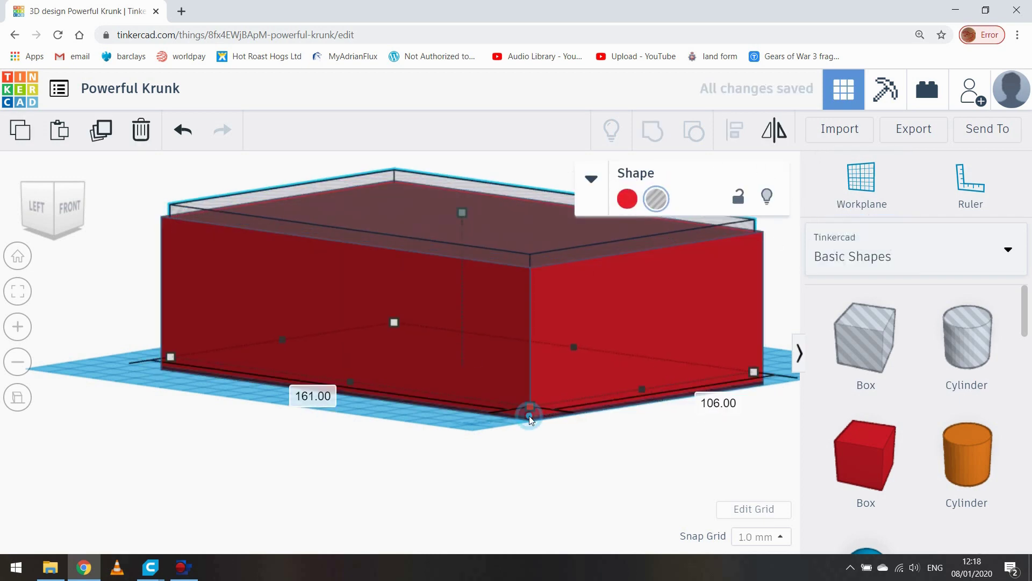
- Raise the solid red box so that its underside sits on the workplane
scroll(530, 418, up, 2)
click(529, 420)
scroll(529, 416, up, 2)
right_drag(530, 416, 542, 458)
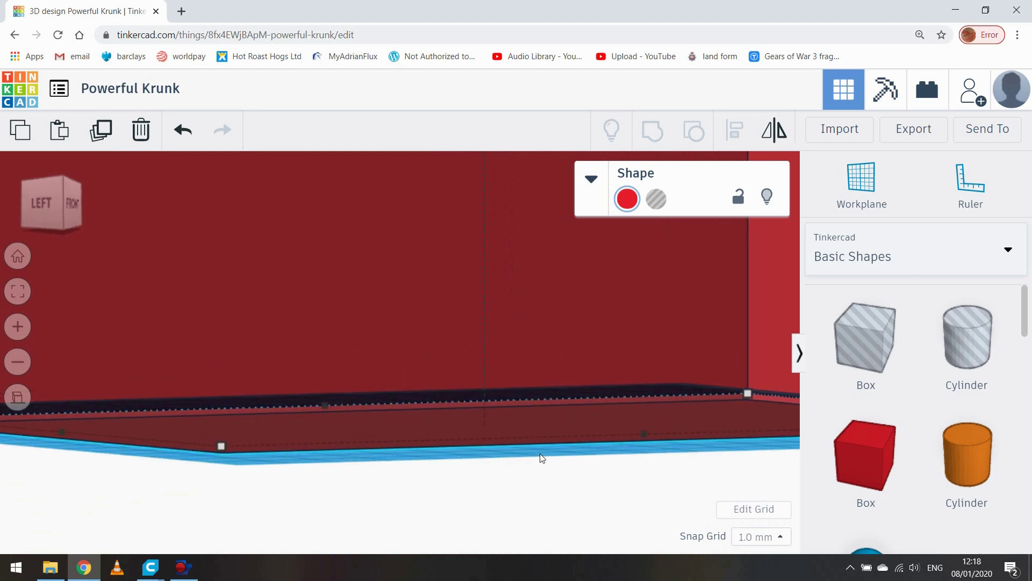
key(ctrl+Up)
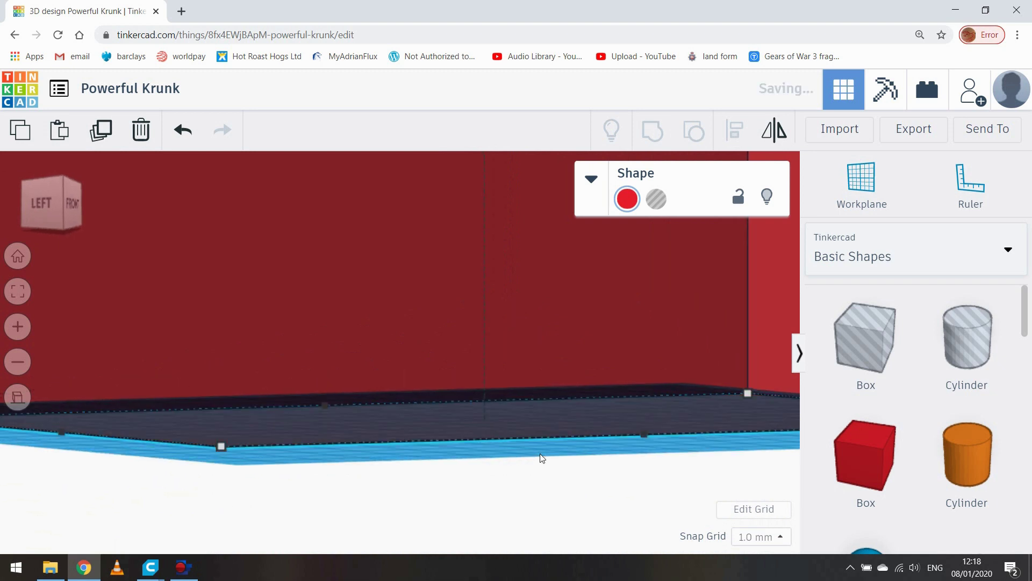
right_drag(540, 456, 484, 507)
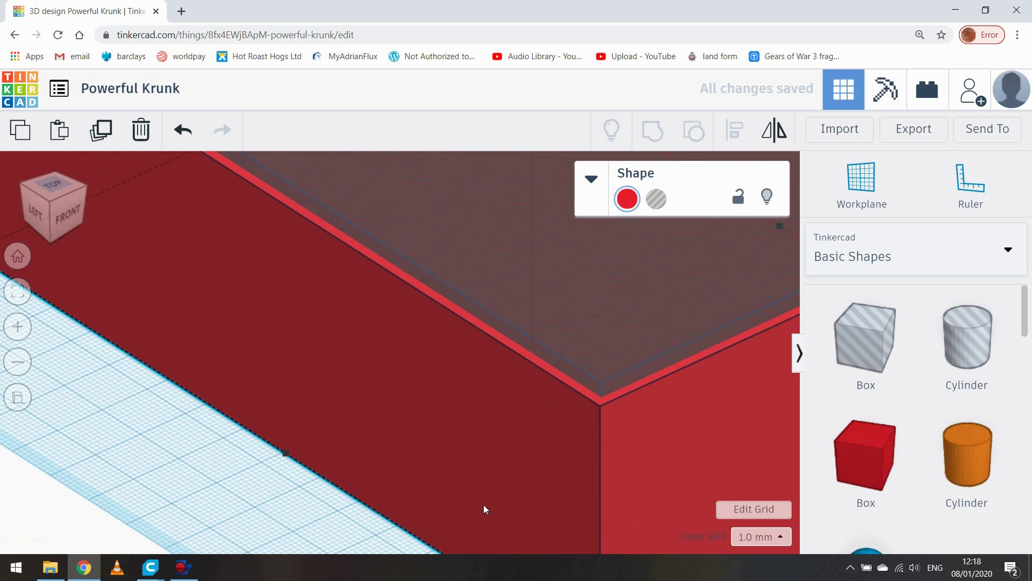
scroll(485, 509, down, 5)
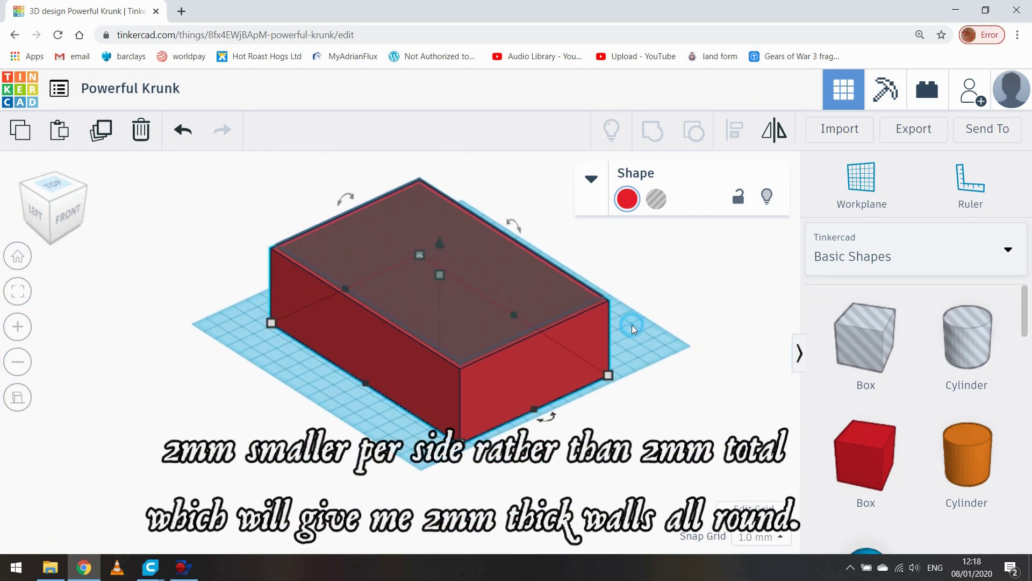
- Group the solid red box with the hole box to hollow it into an open tray
drag(356, 457, 356, 457)
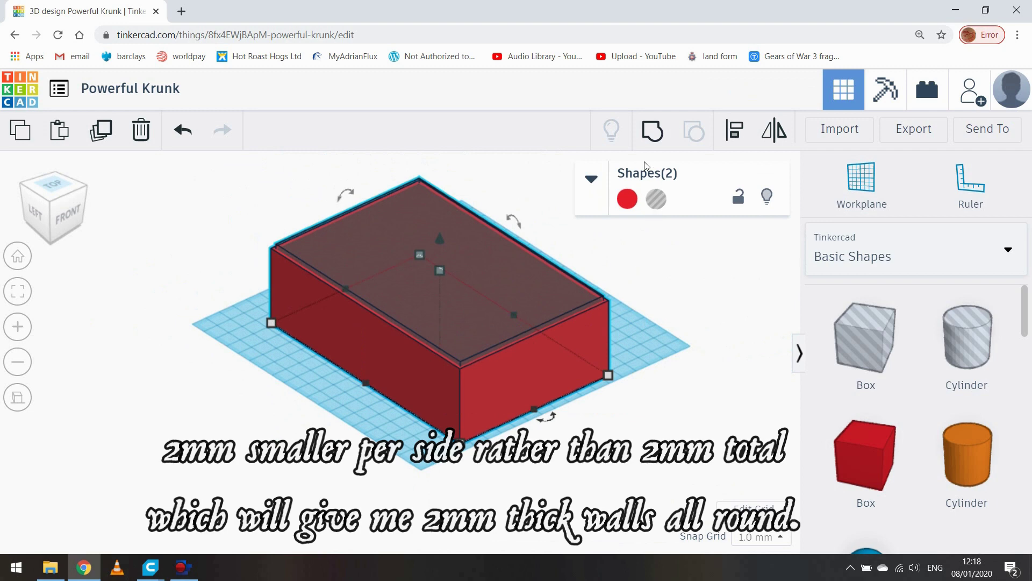
click(667, 131)
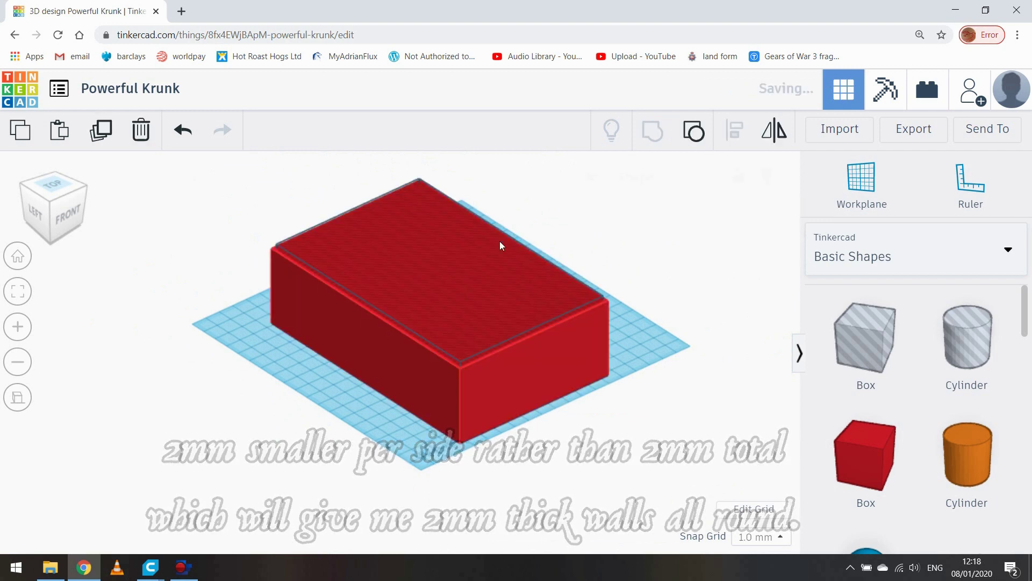
click(627, 323)
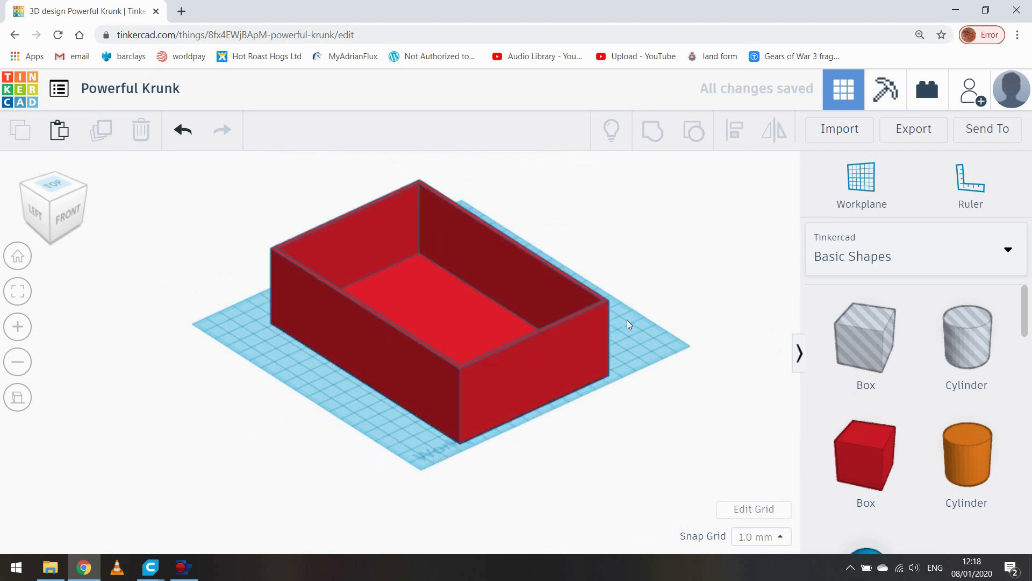
- Place a new red box beside the tray and set its height to 50 mm
right_drag(626, 321, 495, 351)
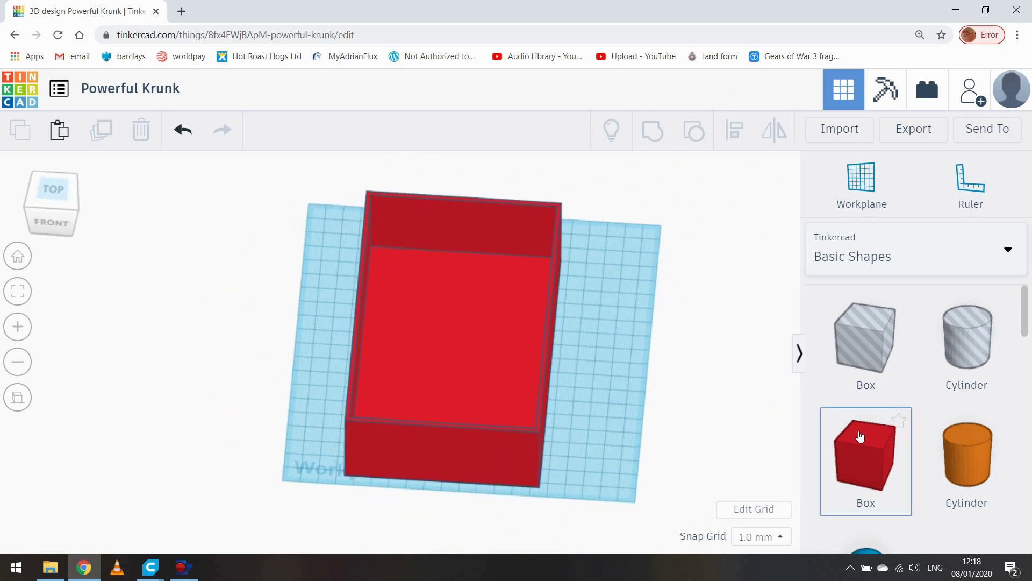
drag(858, 435, 633, 359)
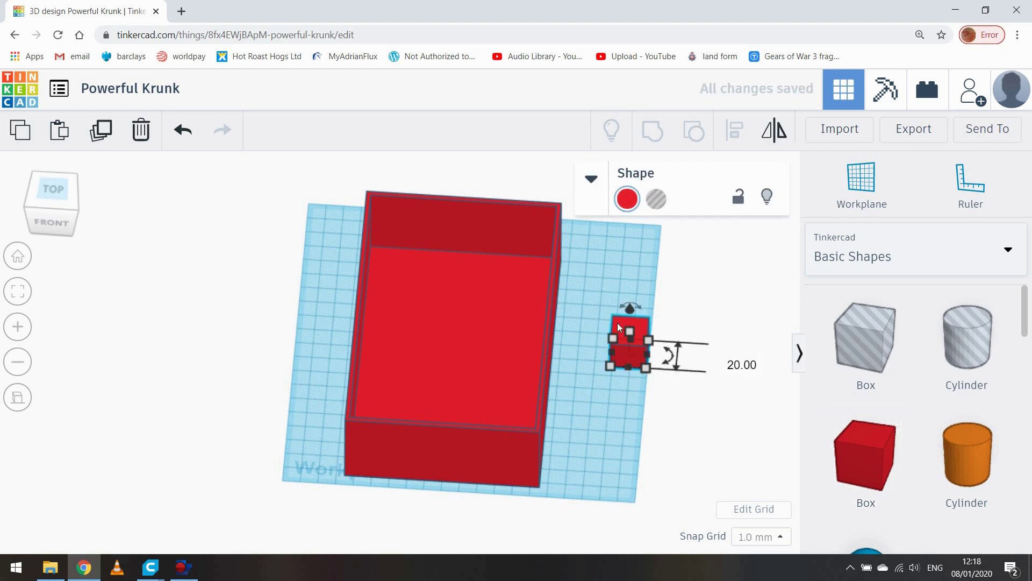
click(629, 331)
click(711, 345)
text(50)
key(Return)
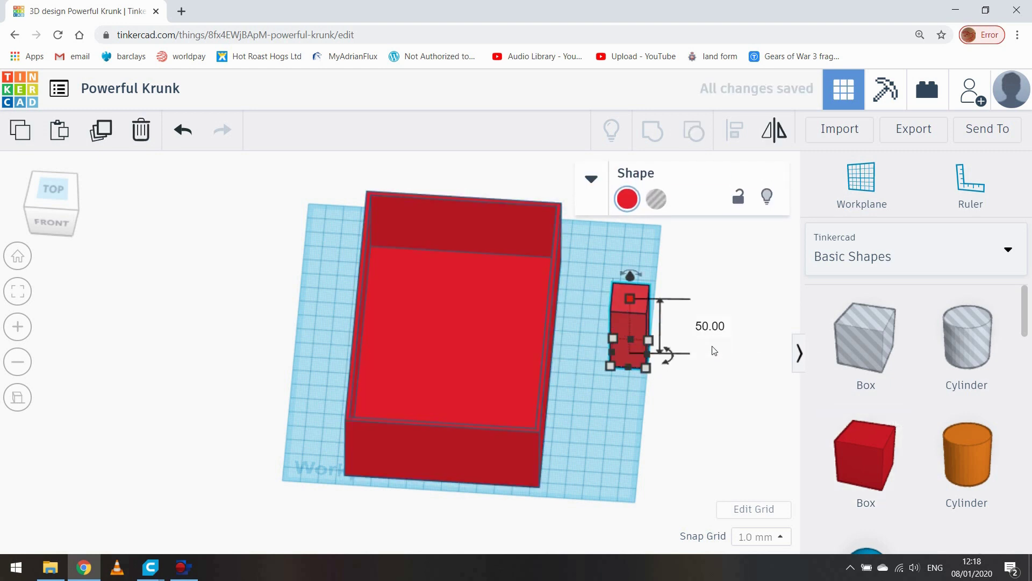
- Set the new box's width to 2 mm and its length to 165 mm to form a divider
click(622, 431)
text(2)
key(Return)
click(703, 358)
text(165)
key(Return)
- Move the divider into the tray towards its right side and align its back end with the tray's back edge
drag(614, 367, 513, 289)
right_drag(608, 307, 551, 381)
shift+click(551, 382)
click(734, 130)
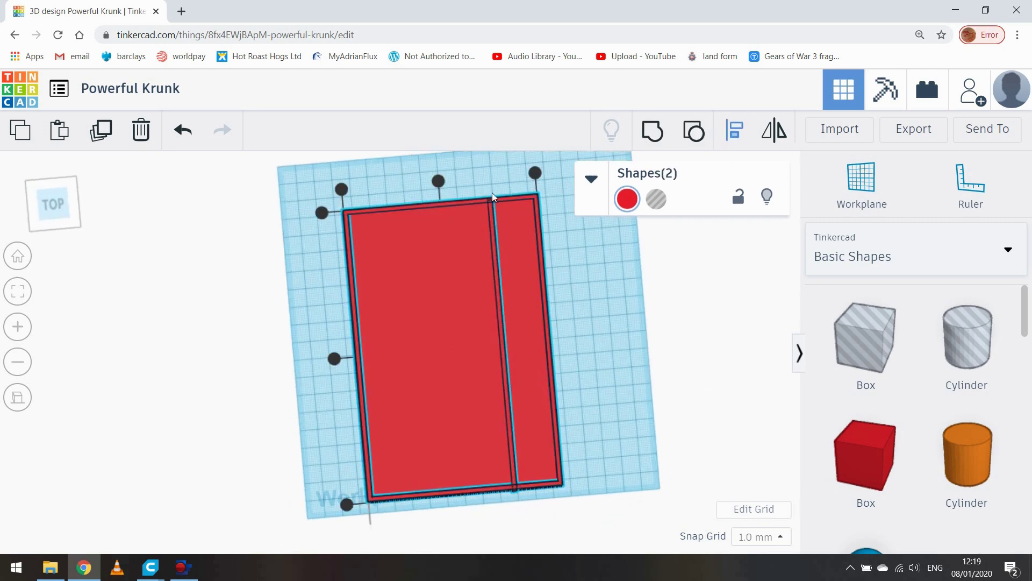
click(322, 212)
click(619, 285)
- Place the ruler near the tray's front-left corner, inspect the tray's dimensions and dismiss the ruler
click(970, 184)
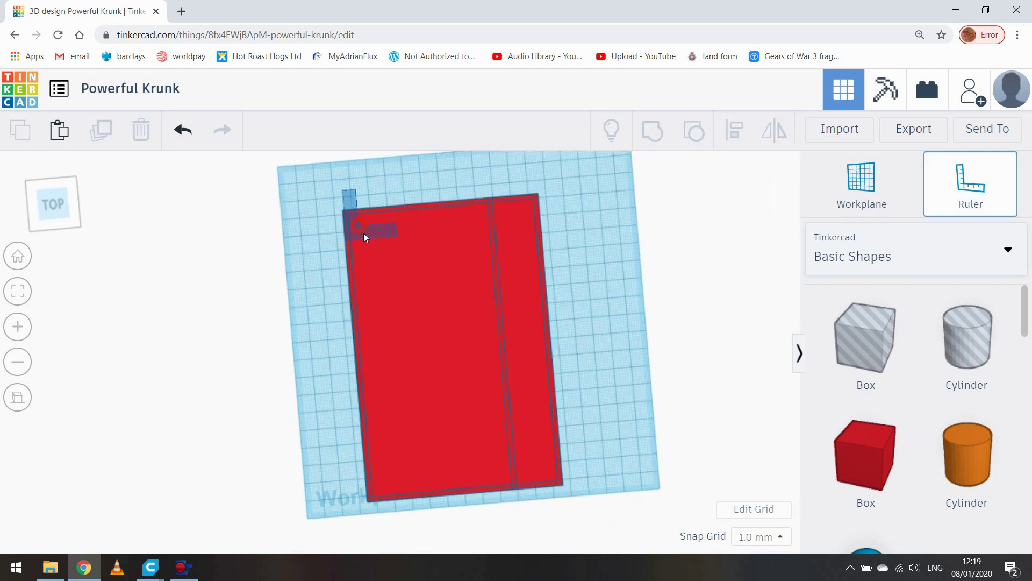
click(385, 481)
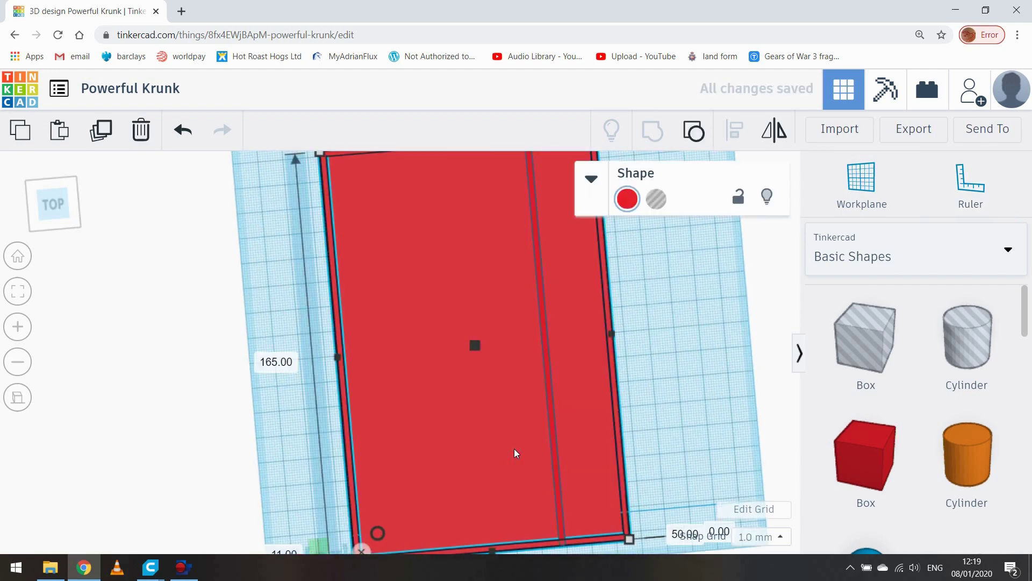
right_drag(514, 450, 454, 267)
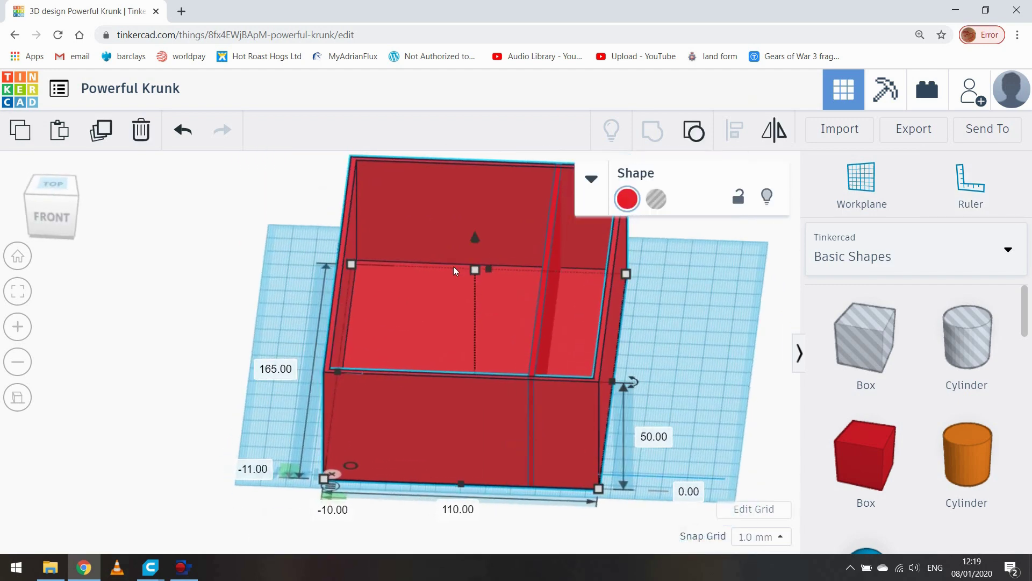
click(333, 474)
- Place a new box to the left of the tray and set its width to 70 mm
right_drag(438, 415, 403, 376)
click(18, 397)
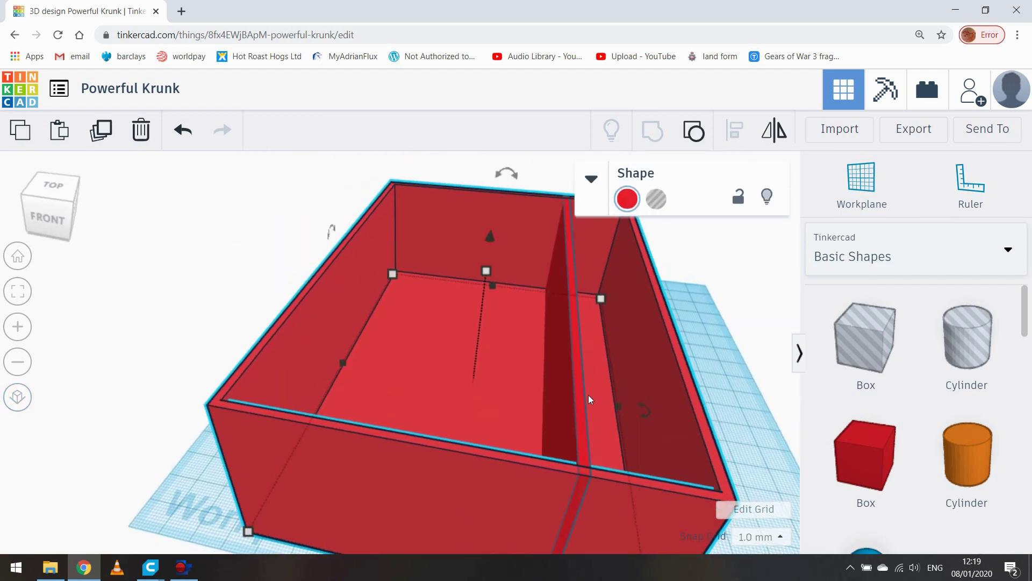
drag(866, 454, 133, 424)
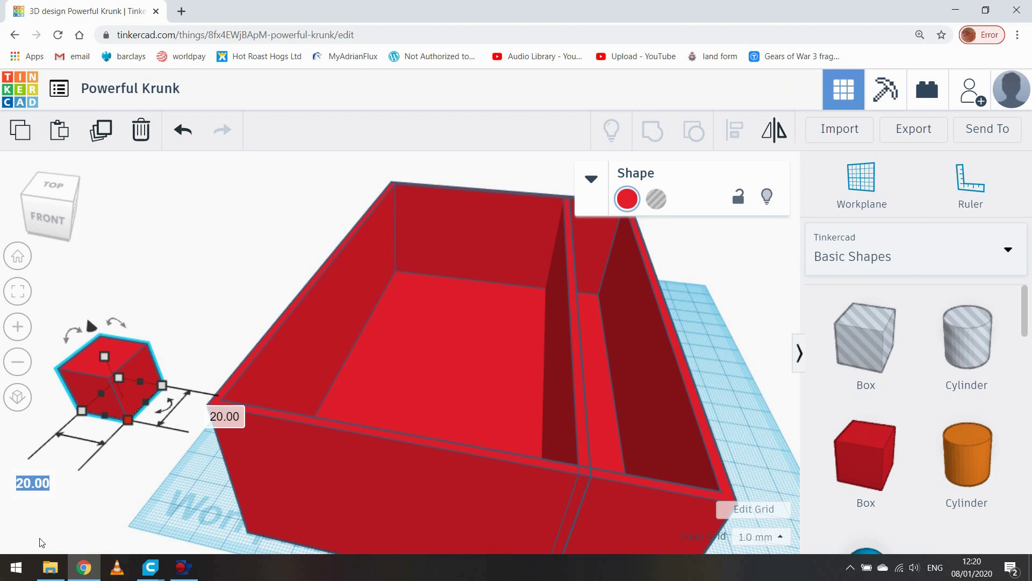
text(70)
key(Return)
- Colour the 70 mm block yellow and set its height to 15 mm
click(627, 199)
click(698, 309)
click(263, 419)
text(15)
key(Return)
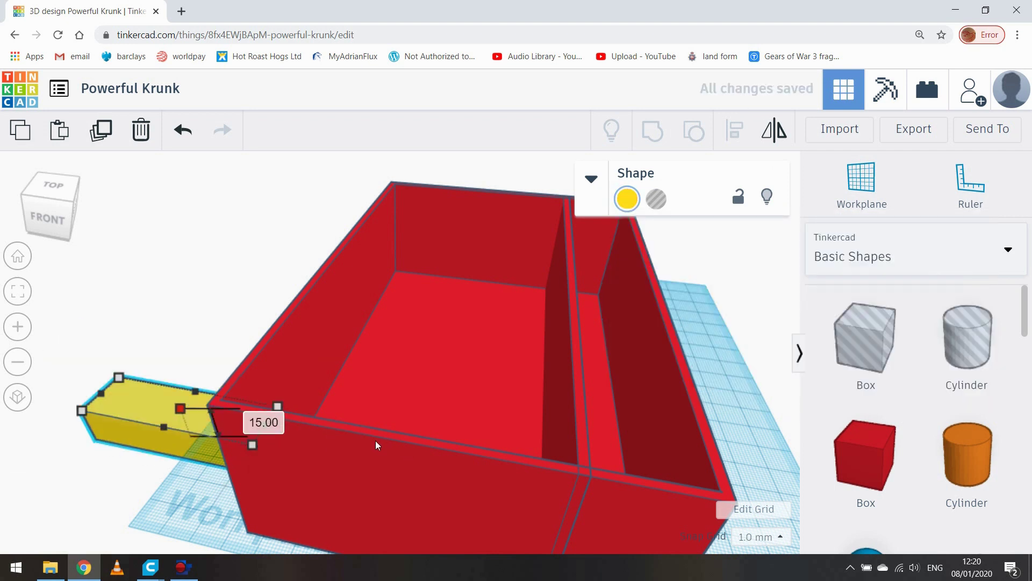
- Move the yellow block into the tray's wide compartment, against the left wall near the front
drag(134, 408, 403, 362)
mouse_move(405, 420)
right_down()
mouse_move(412, 362)
mouse_move(408, 429)
right_up()
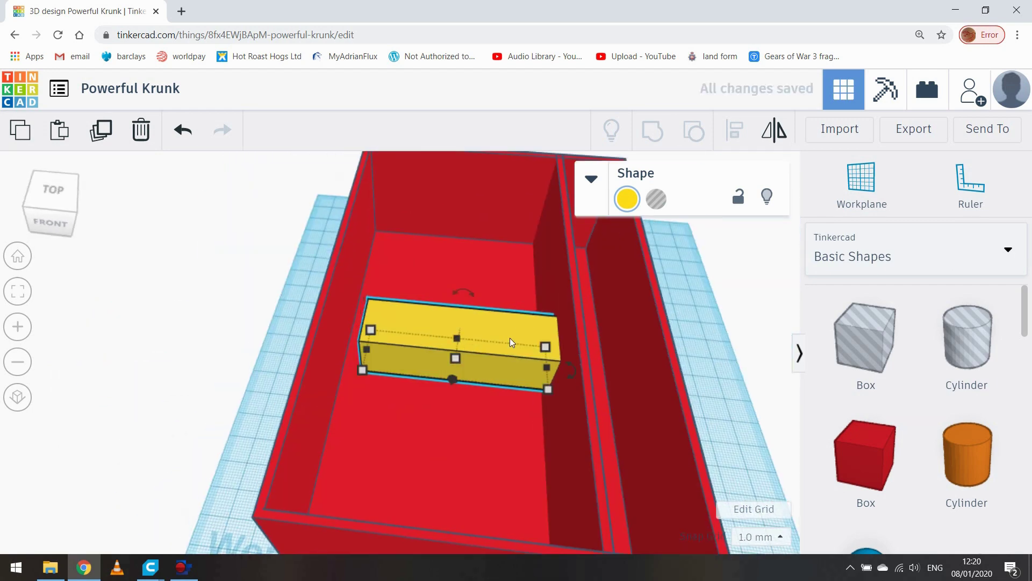
drag(509, 341, 488, 374)
right_drag(511, 403, 541, 430)
- Move the divider sideways until it meets the right end of the yellow block
right_drag(193, 376, 153, 403)
click(17, 397)
drag(546, 361, 524, 362)
right_drag(425, 465, 420, 421)
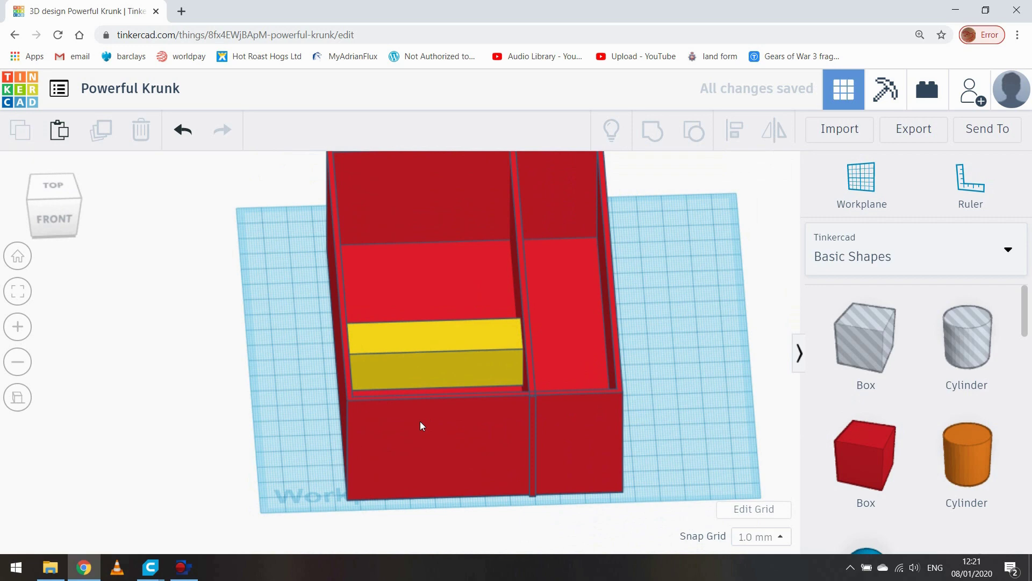
- Delete the yellow spacer block from the tray's wide compartment
click(432, 371)
key(Delete)
click(648, 378)
- Place a new box to the right of the tray and make it 2 mm thick and 50 mm high
right_drag(637, 387, 649, 331)
drag(866, 457, 701, 394)
right_drag(700, 394, 696, 375)
click(679, 362)
click(587, 332)
text(2)
key(Return)
click(799, 319)
text(5)
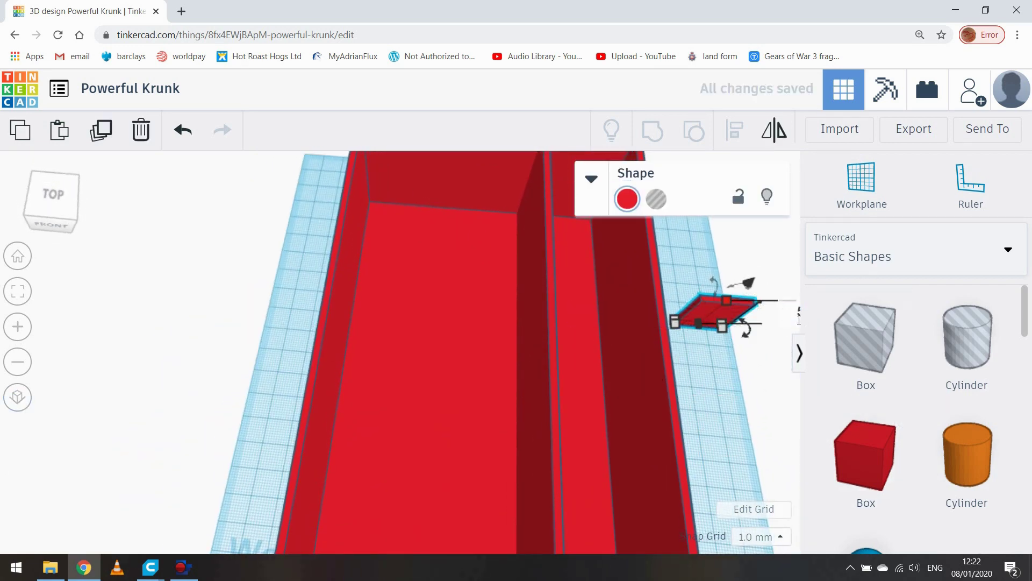
text(0)
key(Return)
- Move the thin panel into the tray's narrow compartment as a cross divider, 29 mm along the compartment
drag(701, 314, 548, 354)
right_drag(682, 278, 424, 267)
scroll(424, 267, down, 3)
click(579, 449)
right_drag(579, 449, 574, 481)
drag(406, 446, 451, 451)
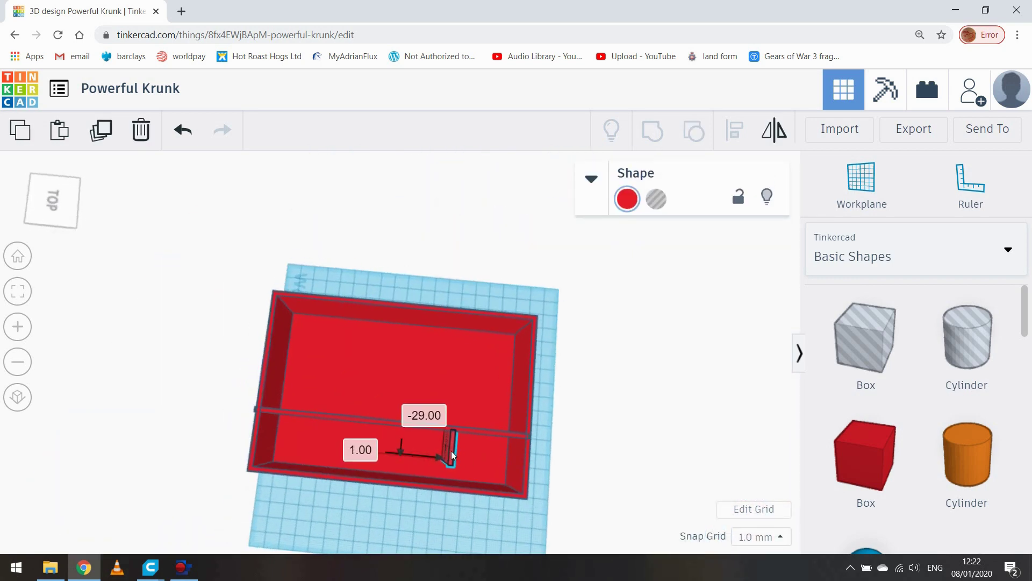
- Stretch the cross divider so it spans the narrow compartment from the long divider to the outer wall
click(491, 486)
click(511, 433)
scroll(510, 433, up, 3)
right_drag(705, 457, 466, 521)
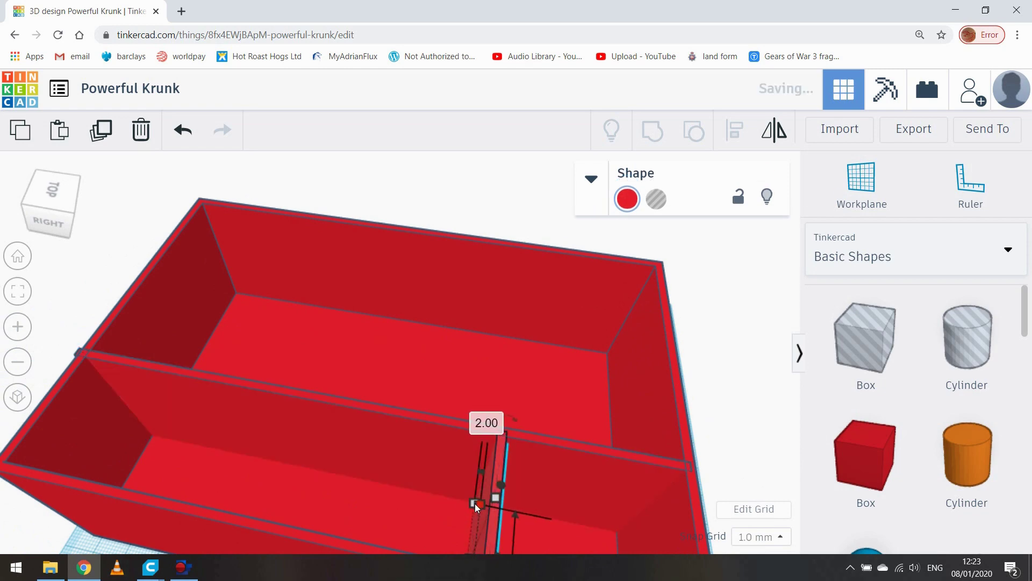
click(645, 448)
right_drag(711, 424, 737, 420)
- Place a new spacer box beside the narrow compartment's outer wall, set its length to 50 mm and colour it yellow
click(865, 454)
scroll(276, 440, down, 3)
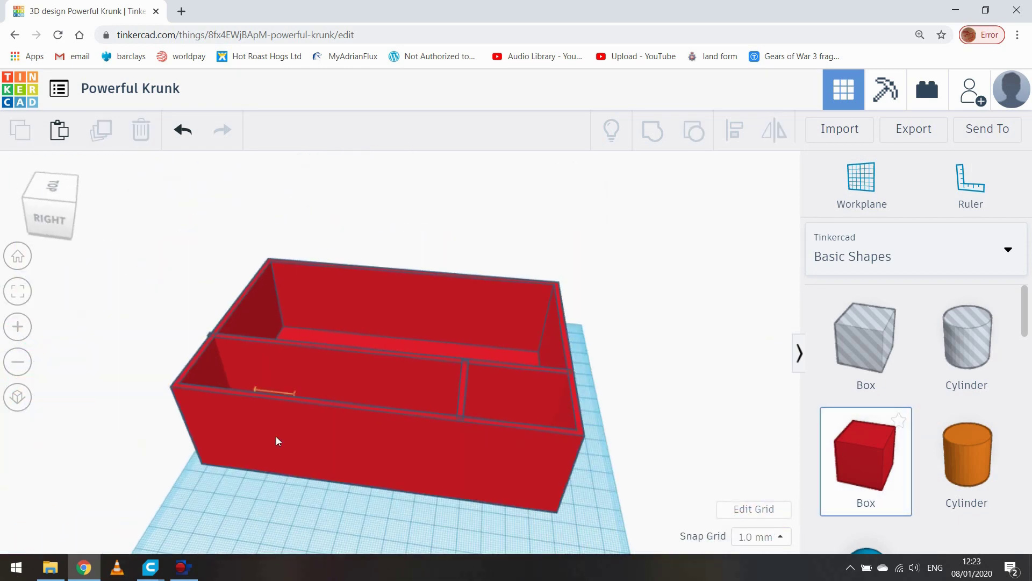
click(276, 441)
scroll(284, 509, down, 3)
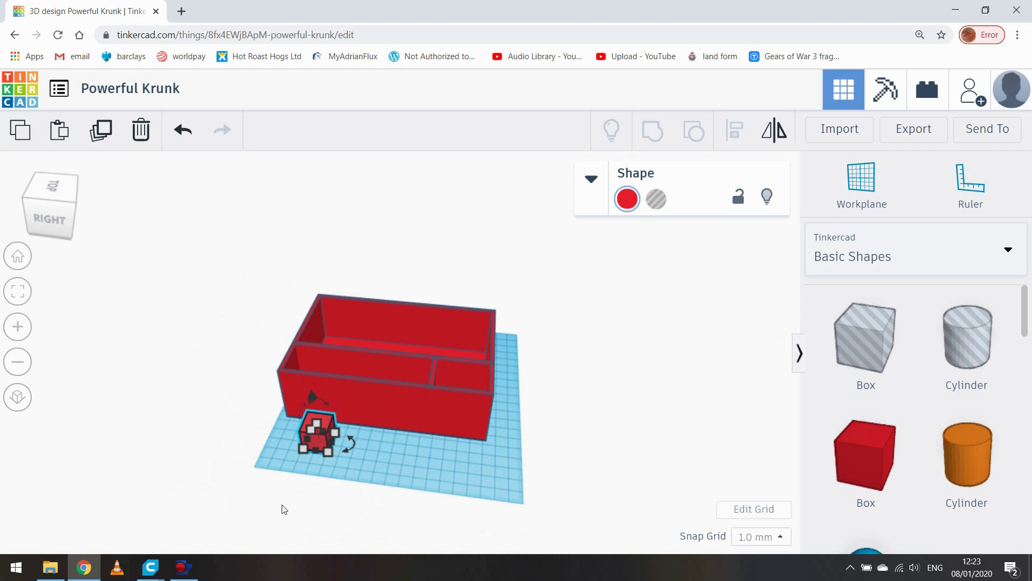
click(299, 502)
text(50)
key(Return)
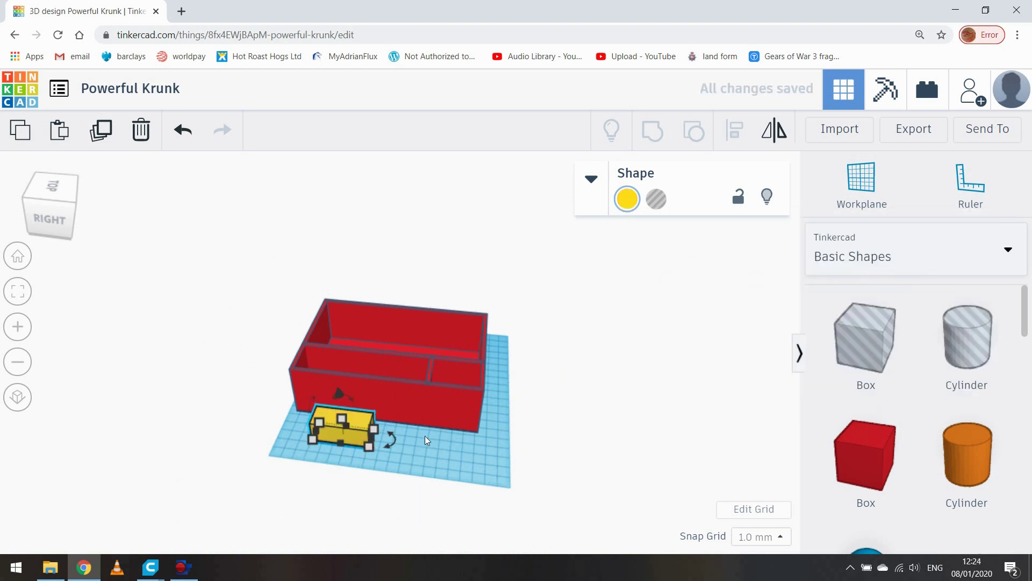
- Move the yellow spacer into the free end of the narrow compartment, against the end wall
click(378, 467)
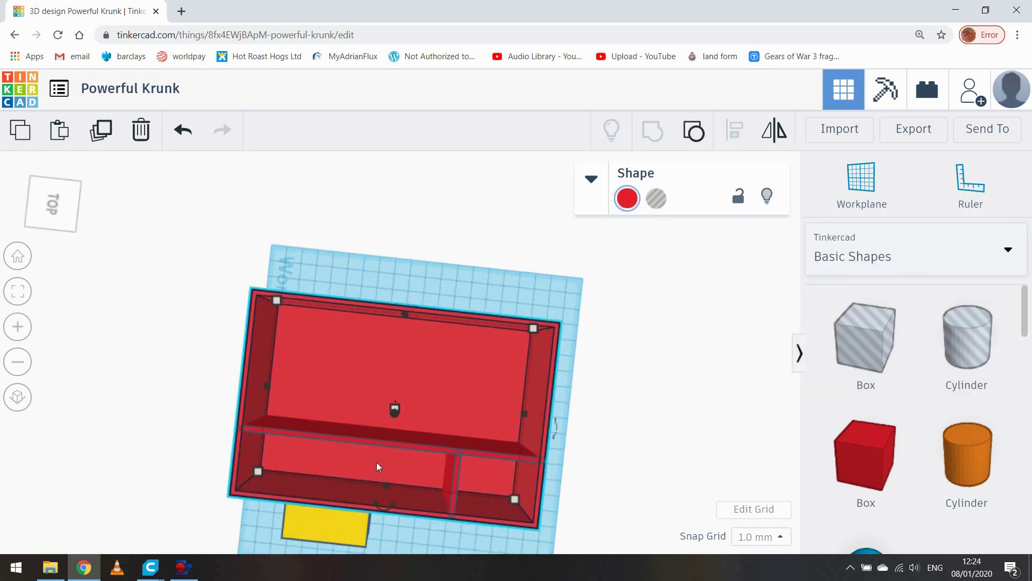
click(18, 397)
drag(311, 524, 306, 447)
key(Escape)
- Colour the main tray body green
click(484, 387)
click(629, 198)
click(726, 308)
click(648, 299)
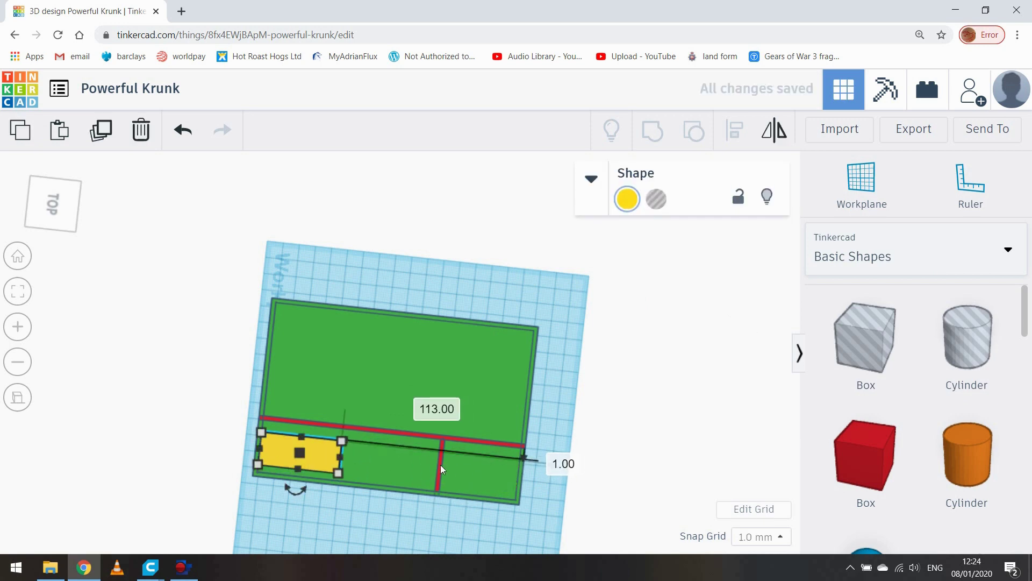
- Place a copy of the cross divider against the yellow spacer's inner end and remove the spacer
click(440, 467)
key(ctrl+z)
alt+drag(438, 460, 342, 446)
click(286, 482)
right_drag(286, 482, 579, 510)
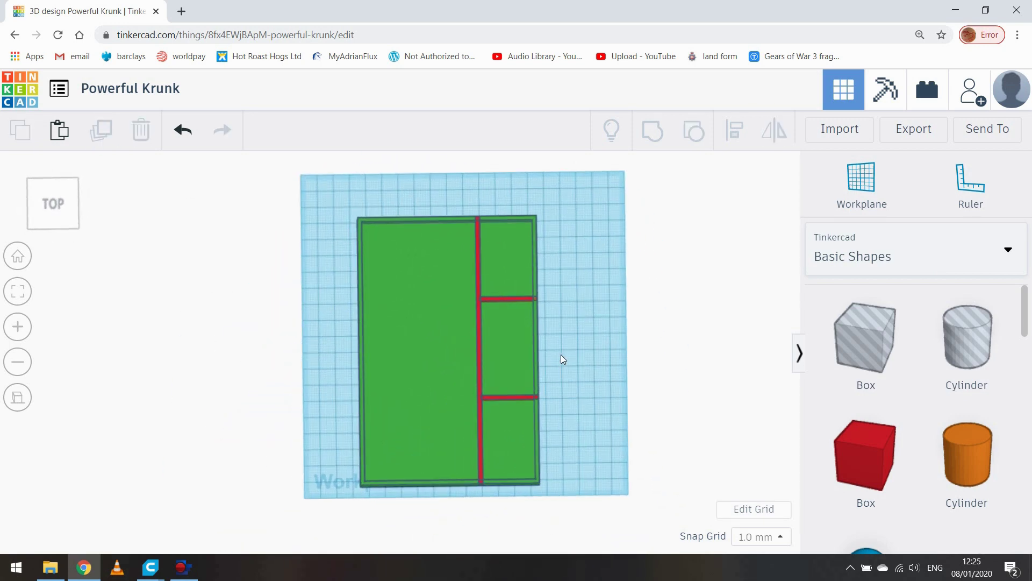
- Group the tray body and all its dividers into one object
drag(295, 495, 295, 496)
key(ctrl+g)
click(592, 314)
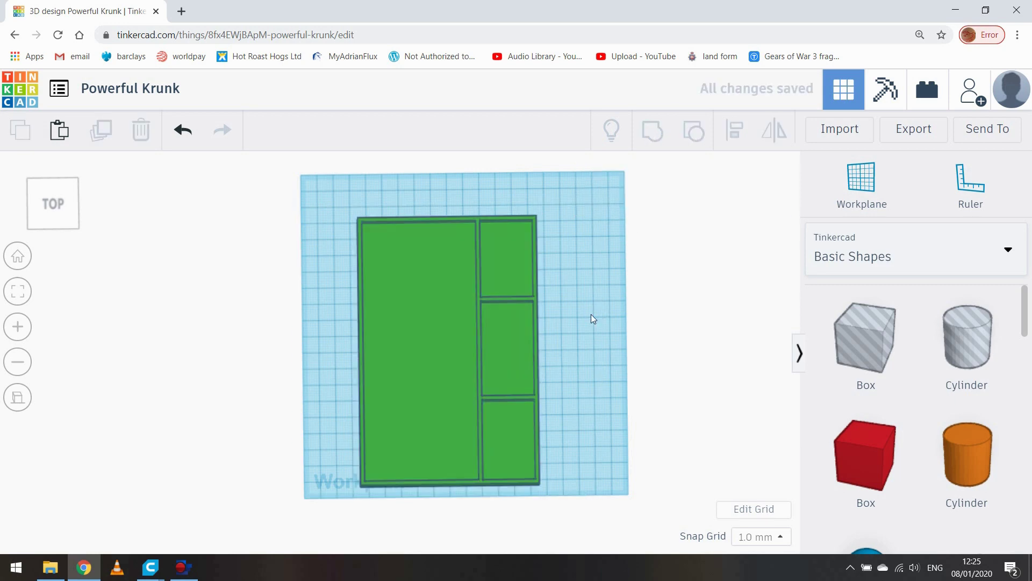
- Shift the grouped tray toward the workplane's left edge and turn it into a see-through hole
right_drag(591, 314, 394, 457)
drag(461, 340, 435, 326)
right_drag(453, 328, 435, 328)
click(656, 198)
click(634, 286)
- Check the see-through tray's walls from above and shift the tray 2 mm on the workplane
click(72, 206)
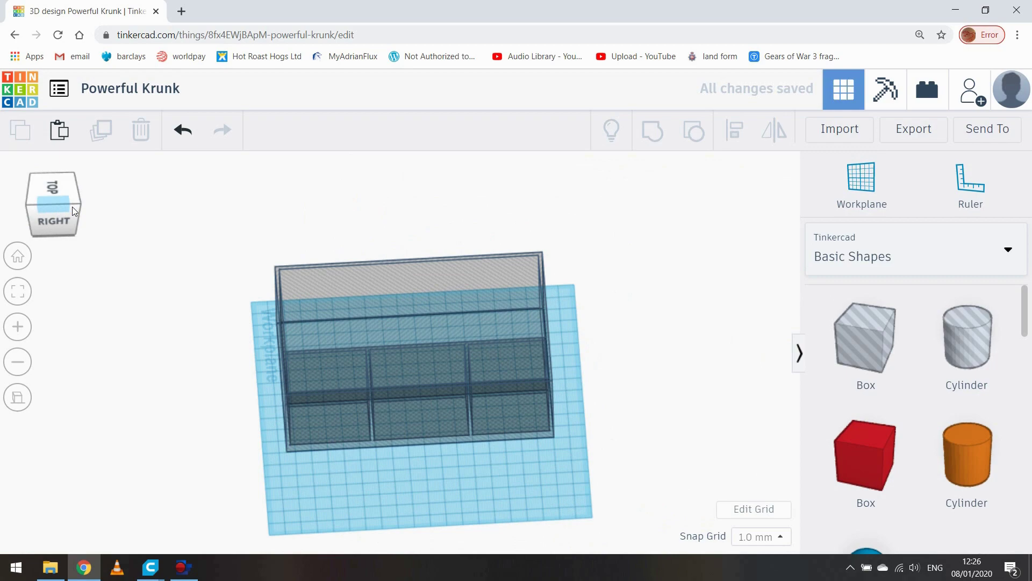
click(52, 193)
click(464, 331)
scroll(419, 292, up, 5)
scroll(418, 292, down, 5)
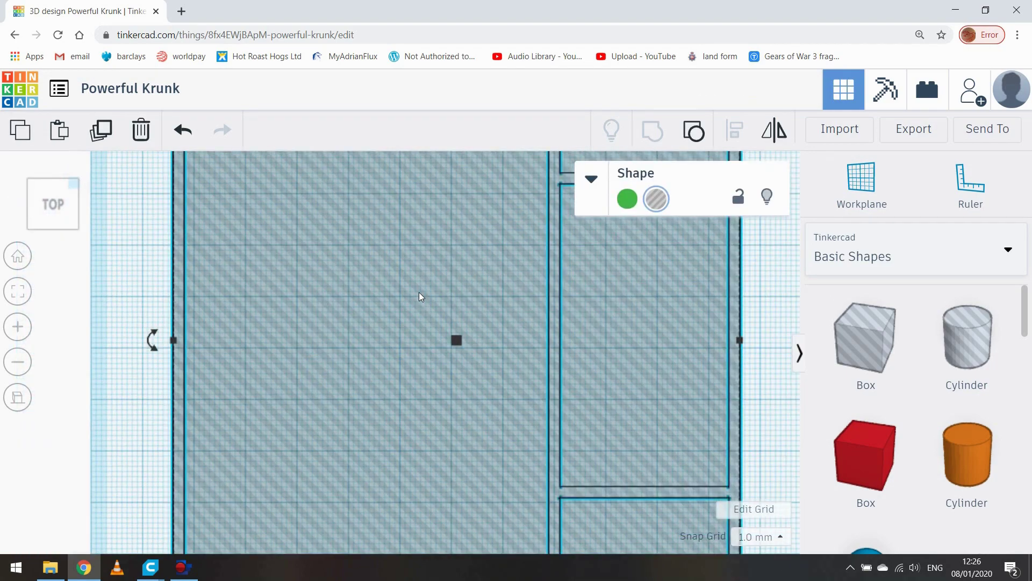
click(591, 261)
scroll(545, 260, up, 3)
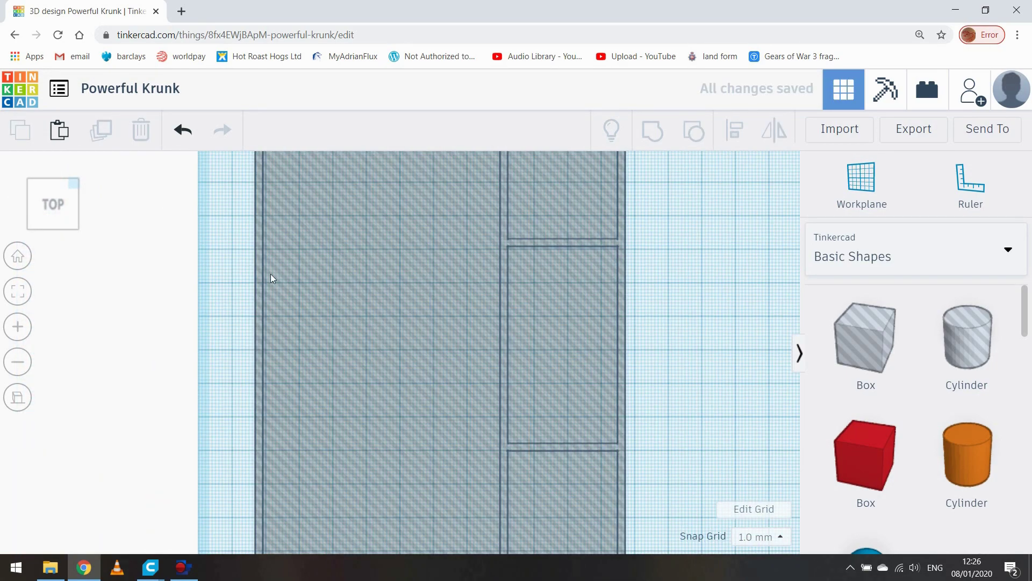
click(271, 275)
click(225, 258)
right_drag(219, 538, 228, 497)
drag(217, 498, 215, 503)
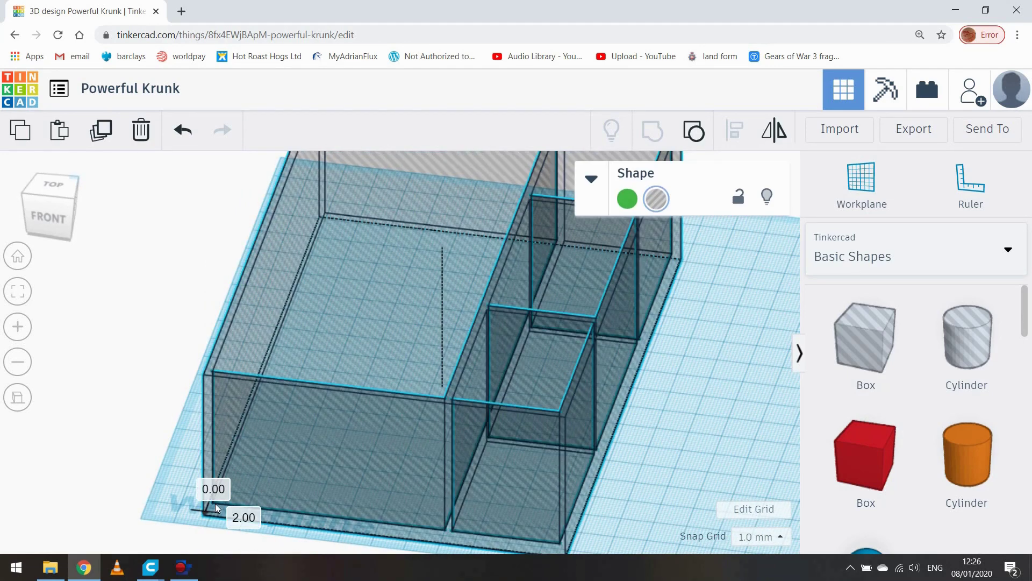
click(648, 346)
right_drag(634, 323, 640, 375)
scroll(648, 346, down, 3)
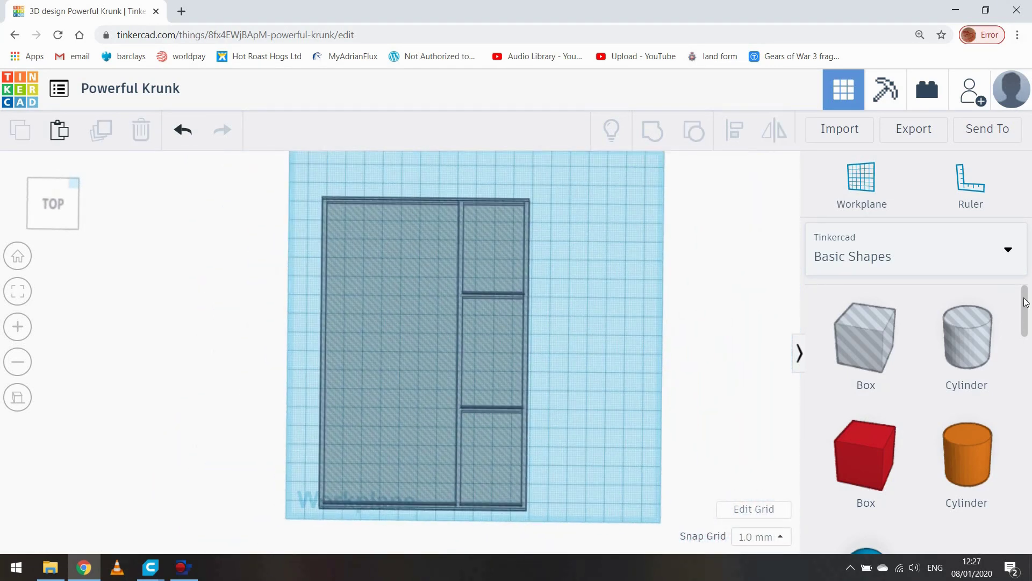
- Add a wedge shape and turn it triangular face up inside the tray's wide compartment
drag(1024, 302, 1024, 404)
click(872, 413)
click(582, 375)
click(584, 397)
right_drag(584, 396, 596, 391)
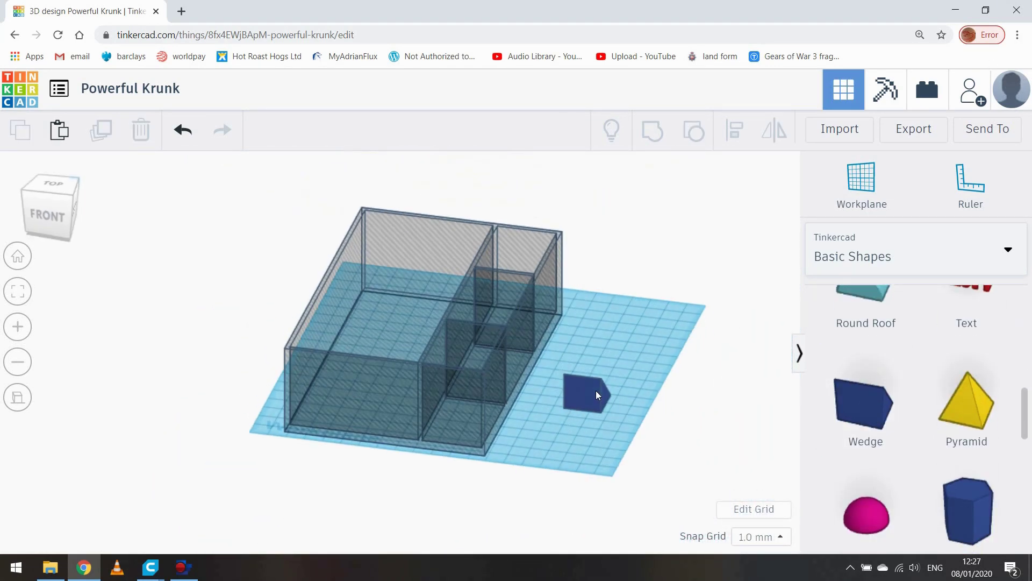
click(595, 390)
drag(575, 370, 504, 405)
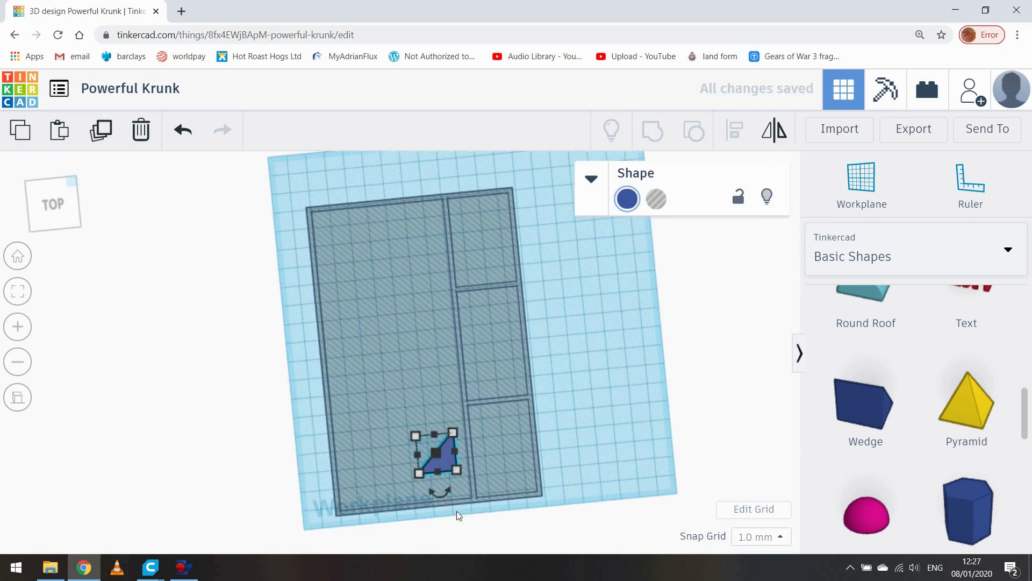
- Fit the wedge into the wide compartment's front corner, flush against the long divider and the front wall
drag(456, 511, 453, 488)
click(574, 452)
click(530, 452)
right_drag(574, 452, 601, 431)
shift+click(453, 487)
drag(400, 380, 473, 304)
click(660, 389)
scroll(660, 389, up, 5)
drag(639, 480, 647, 488)
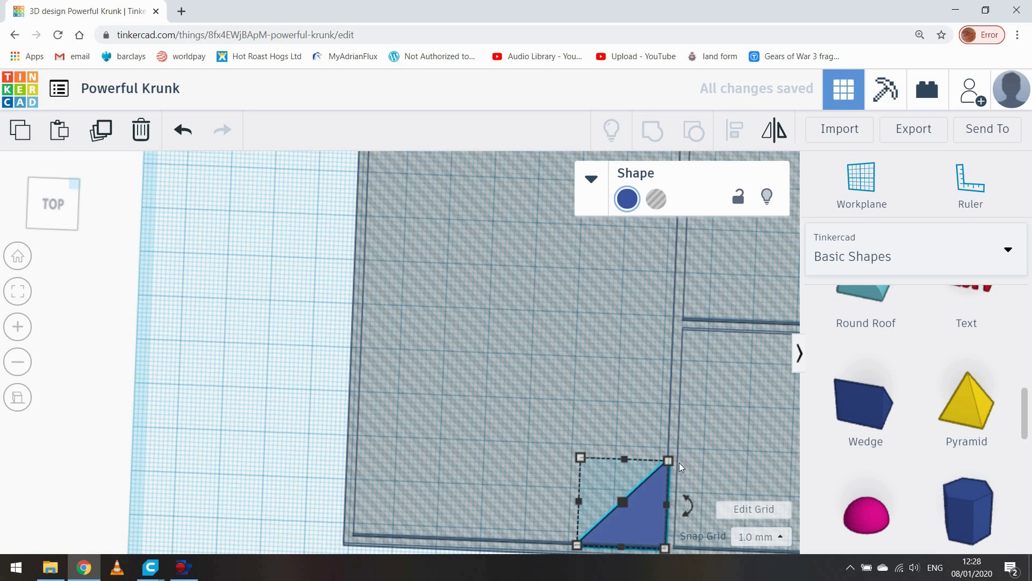
- Set the wedge's length along the long divider to 90 mm
scroll(555, 425, down, 3)
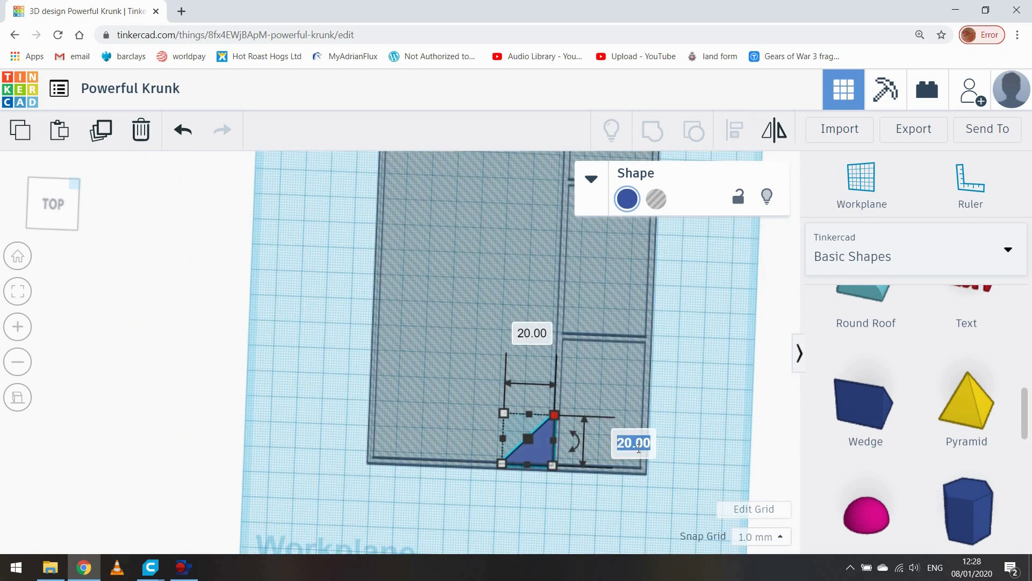
text(90)
key(Return)
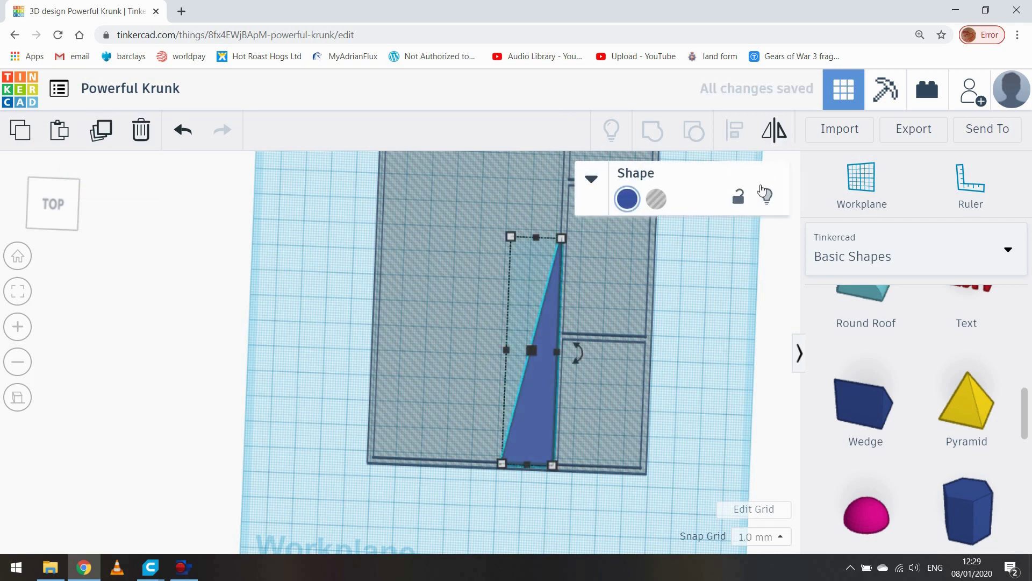
- Create a mirrored copy of the wedge and move it against the wide compartment's opposite side wall
click(773, 131)
click(519, 490)
drag(521, 341, 394, 338)
click(287, 438)
scroll(290, 437, up, 2)
click(404, 392)
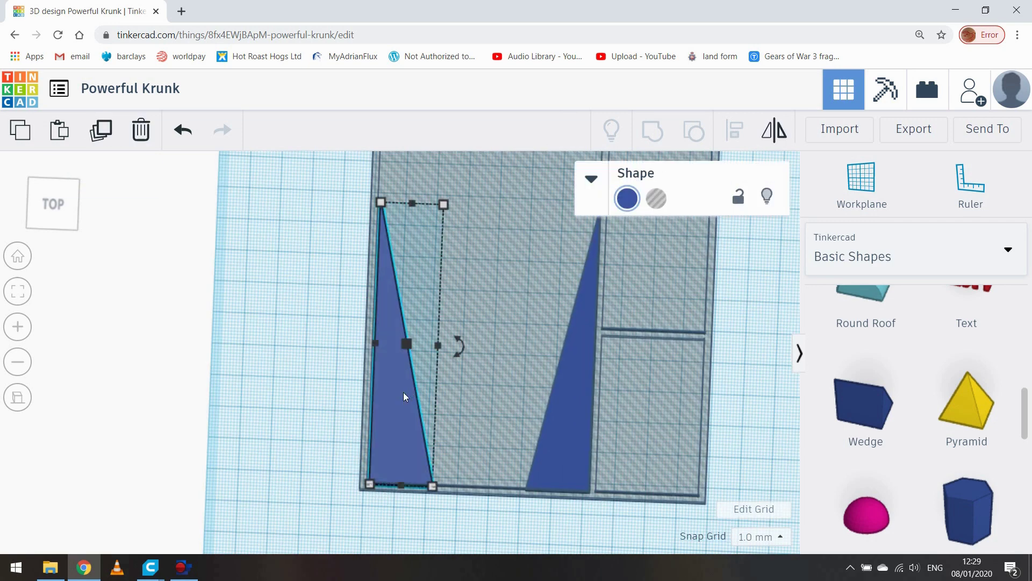
- Nudge the mirrored wedge snugly into the corner between the outer side wall and the front wall
drag(730, 429, 731, 429)
click(734, 131)
click(337, 489)
click(322, 453)
drag(397, 421, 395, 422)
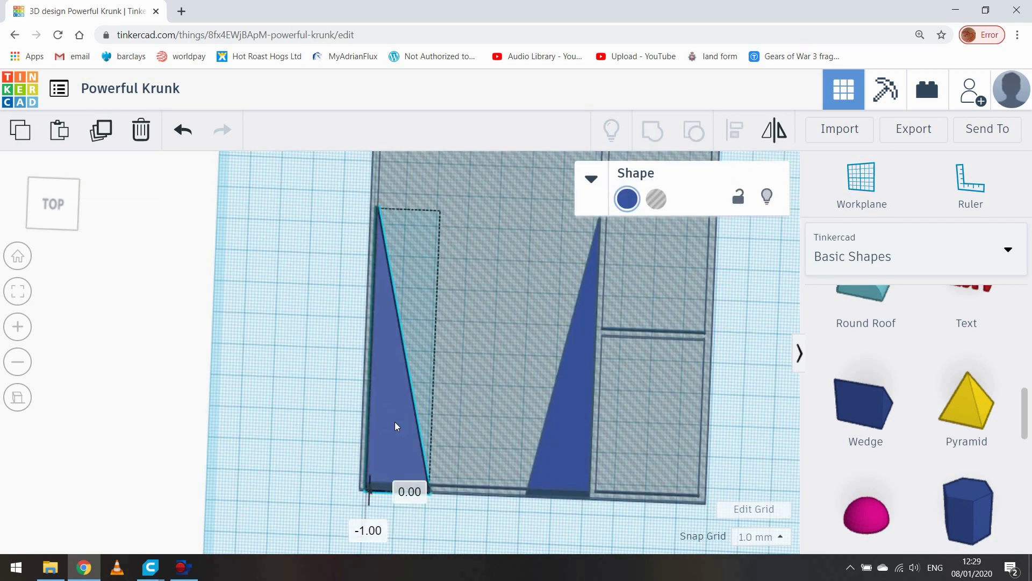
click(318, 408)
scroll(317, 408, up, 3)
scroll(317, 408, down, 3)
- Turn the see-through tray back into a green solid
click(461, 277)
click(627, 198)
click(330, 334)
right_drag(330, 334, 210, 345)
scroll(325, 343, down, 3)
- Group the tray with both wedges and reposition the combined object on the workplane
key(ctrl+a)
click(652, 133)
drag(451, 343, 433, 359)
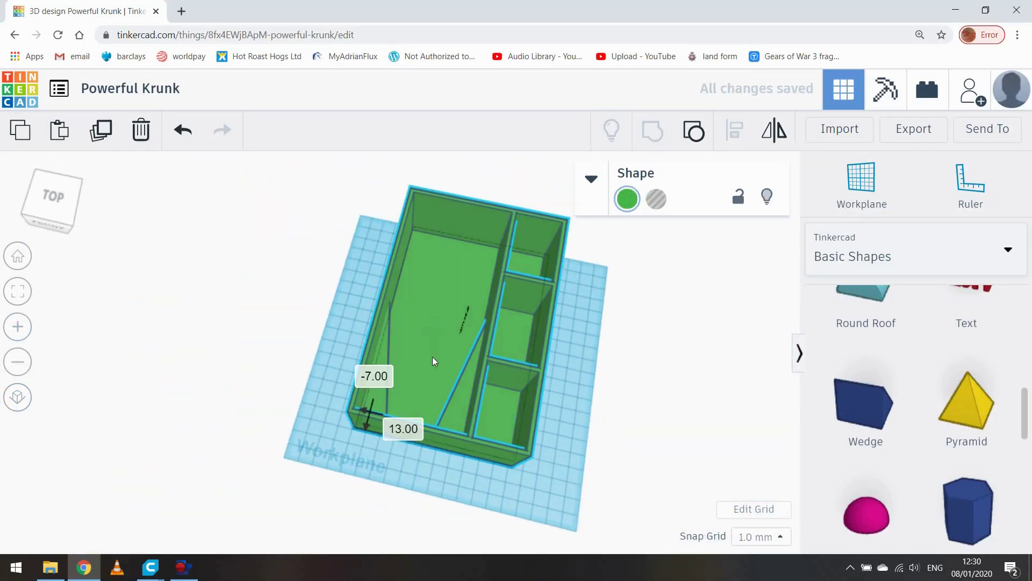
click(301, 350)
right_drag(301, 349, 322, 349)
- Rename the design "mk3m box" and export it
click(182, 95)
text(mk3m box)
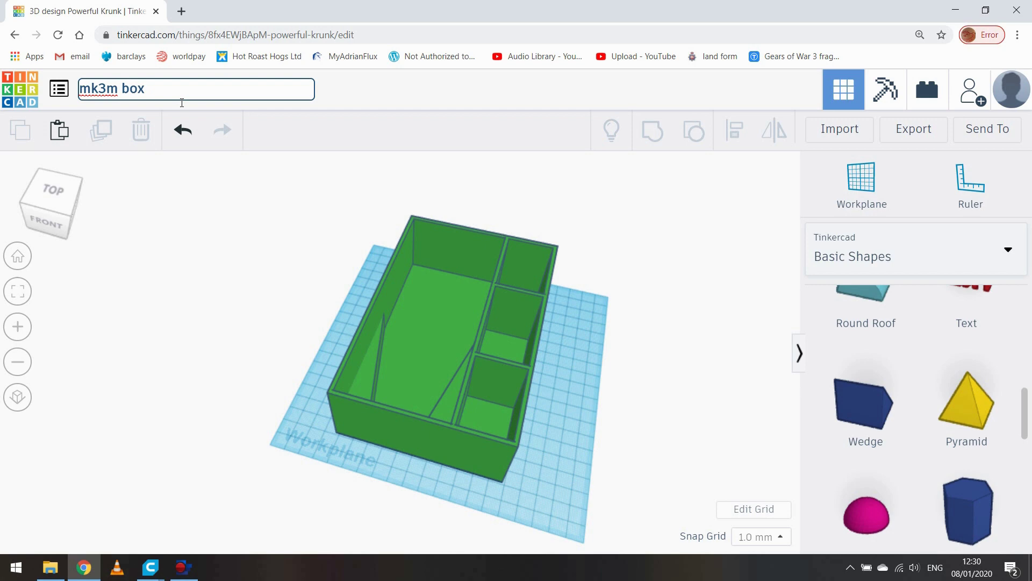
click(913, 129)
click(577, 296)
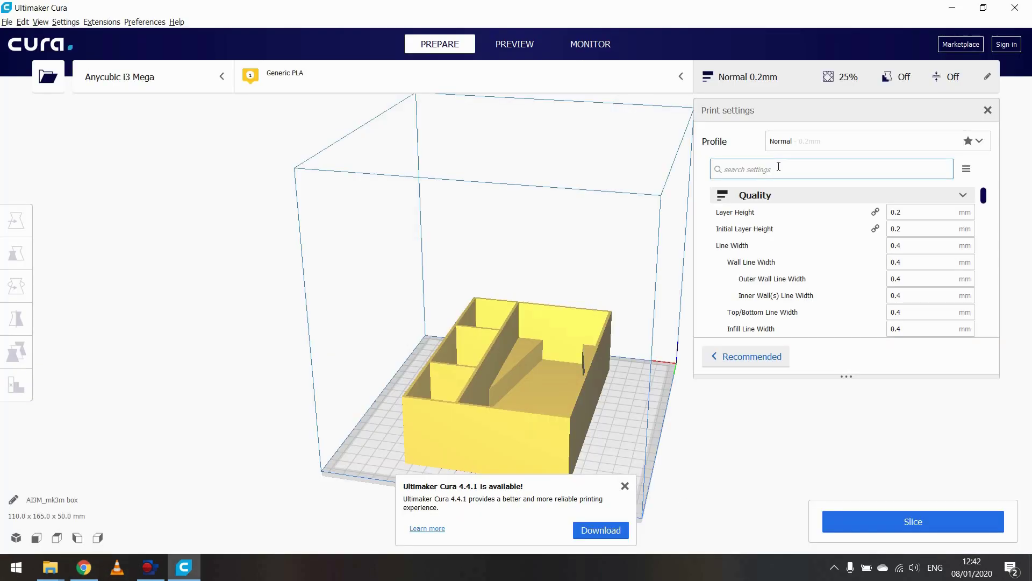
- Switch to Ultimaker Cura, dismiss the update notice and view the loaded tray from another side
click(625, 486)
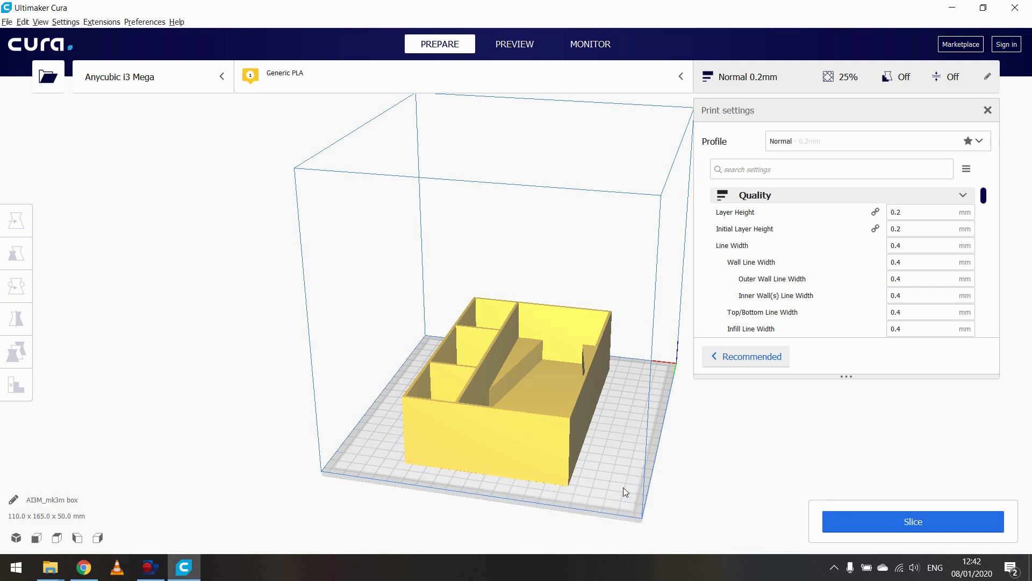
right_drag(593, 456, 716, 488)
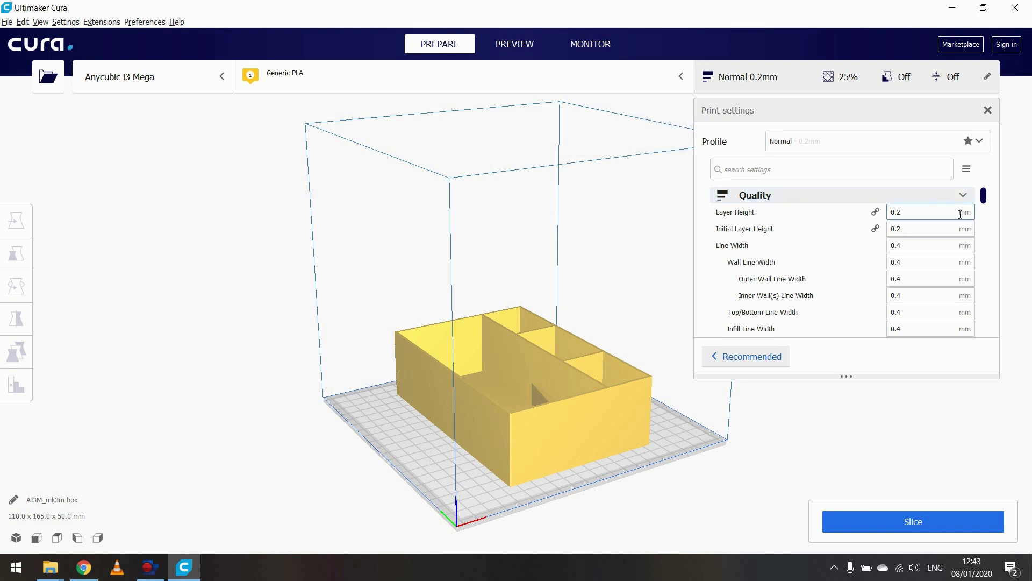
- Try a layer height of 0.3 mm and return it to 0.2 mm
click(944, 216)
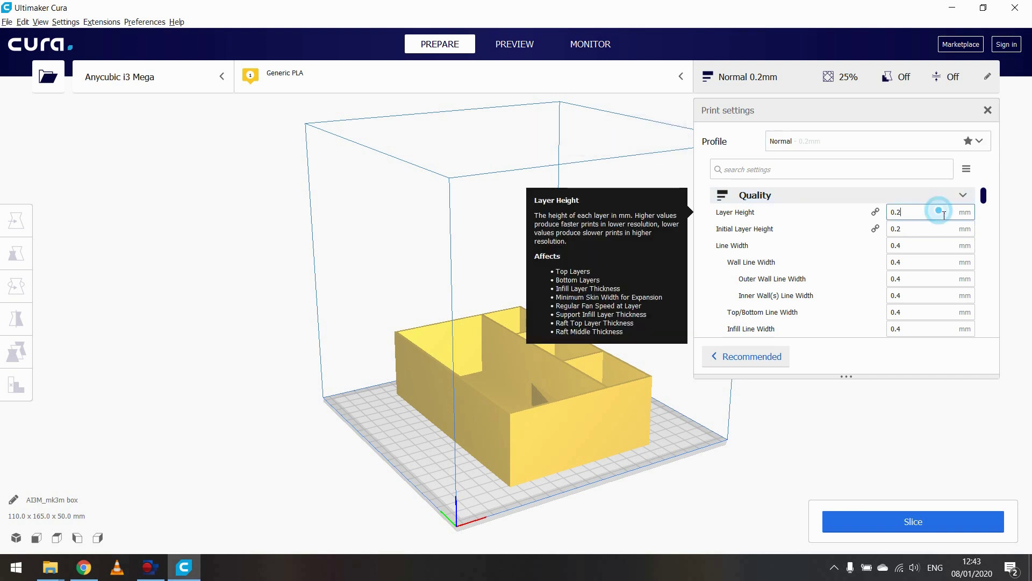
key(BackSpace)
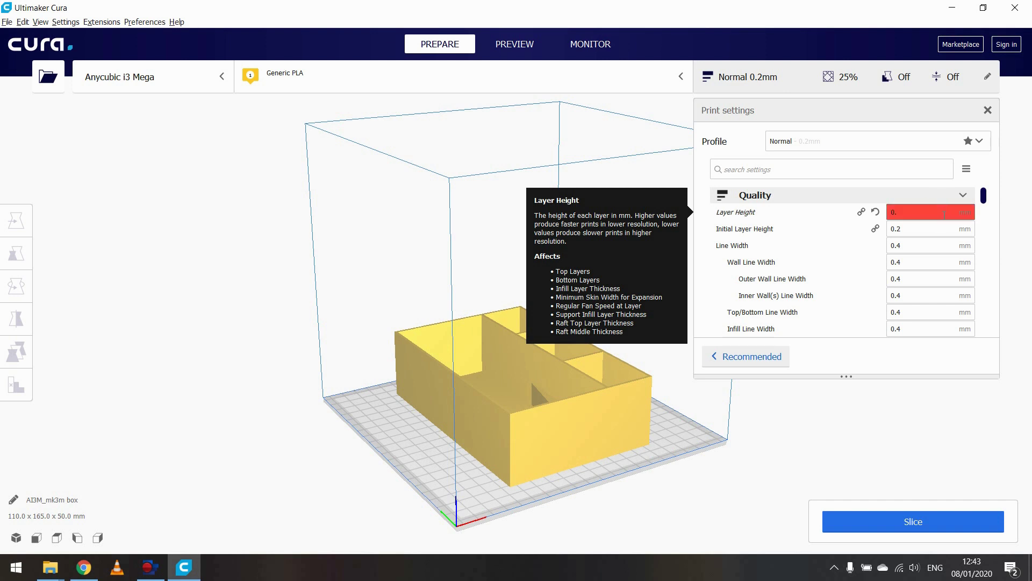
text(3)
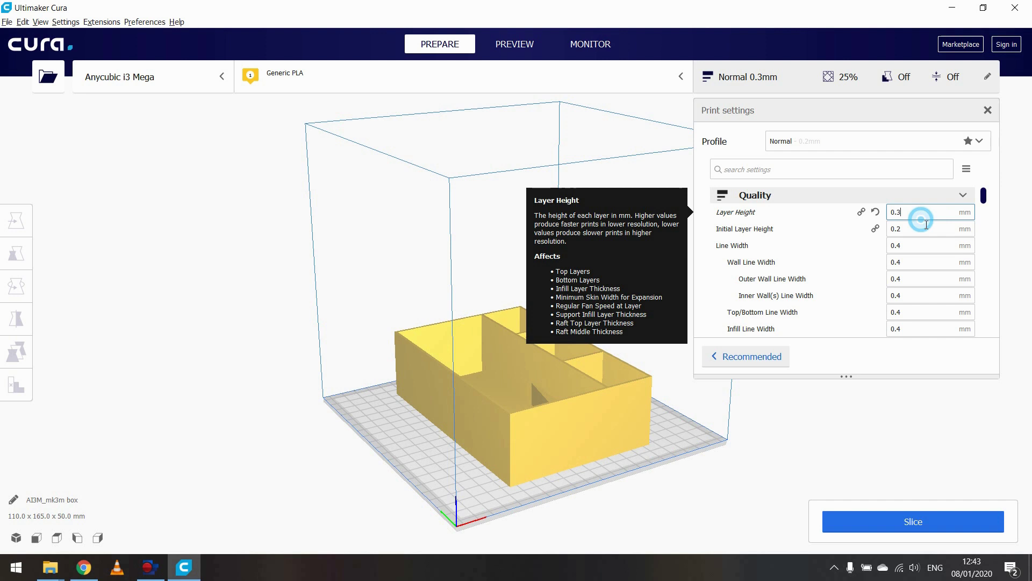
key(BackSpace)
text(2)
- Switch the print profile to Draft - 0.3mm and keep the customized settings
click(980, 141)
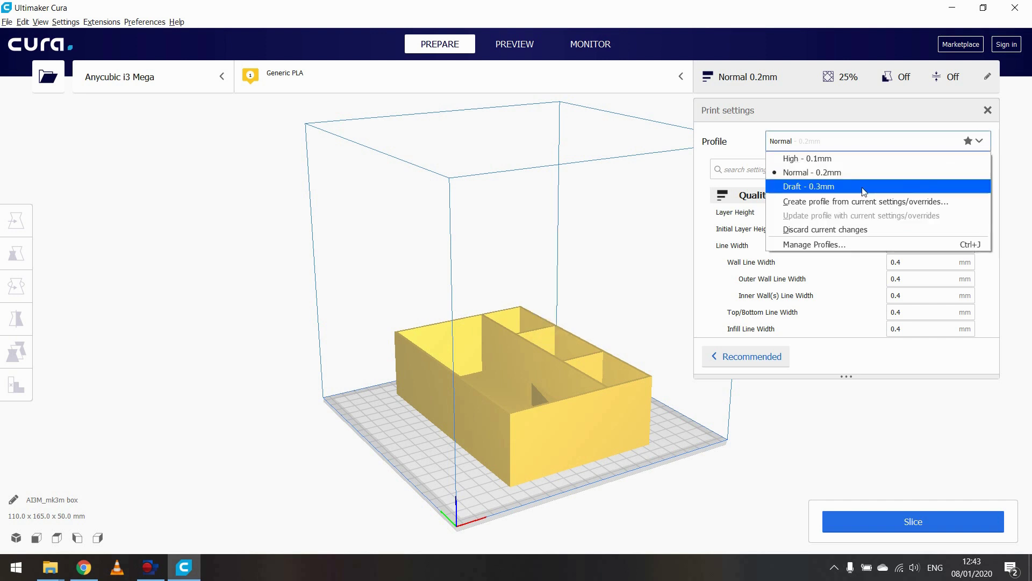
click(863, 187)
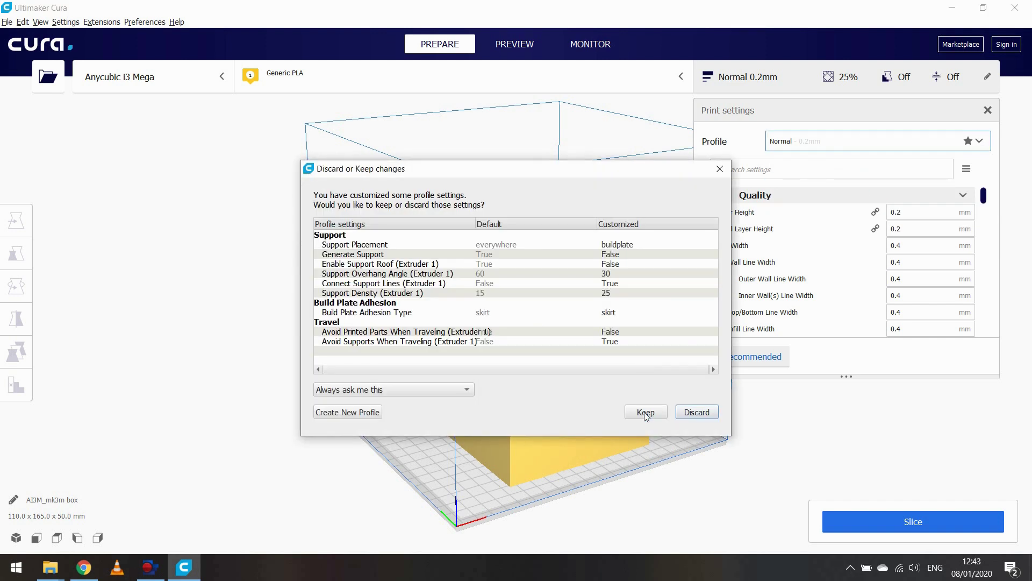
click(646, 412)
- Set the infill density to 20%, look through the remaining print settings and close them
drag(984, 196, 985, 228)
click(912, 211)
key(BackSpace)
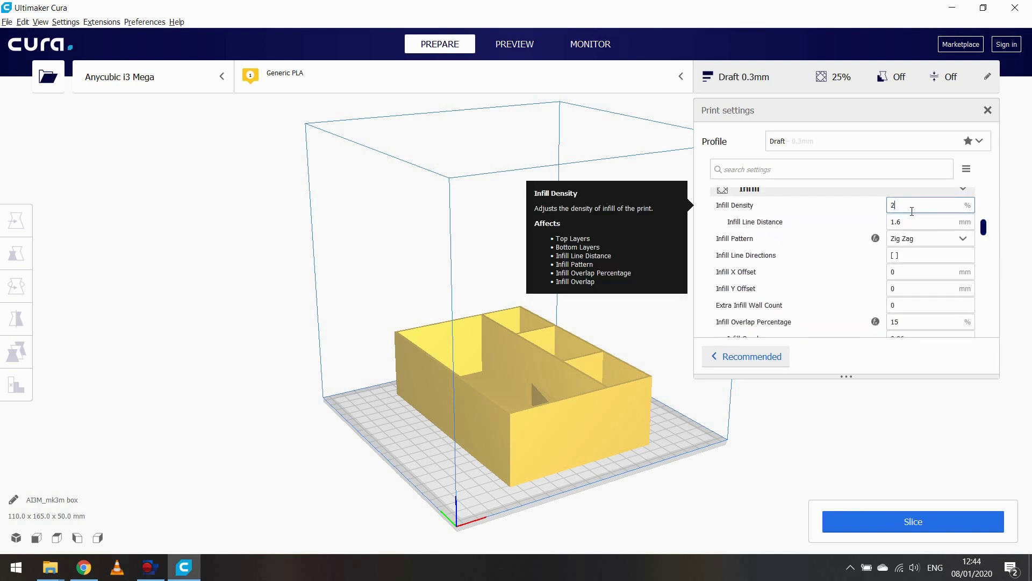
text(0)
scroll(985, 231, down, 3)
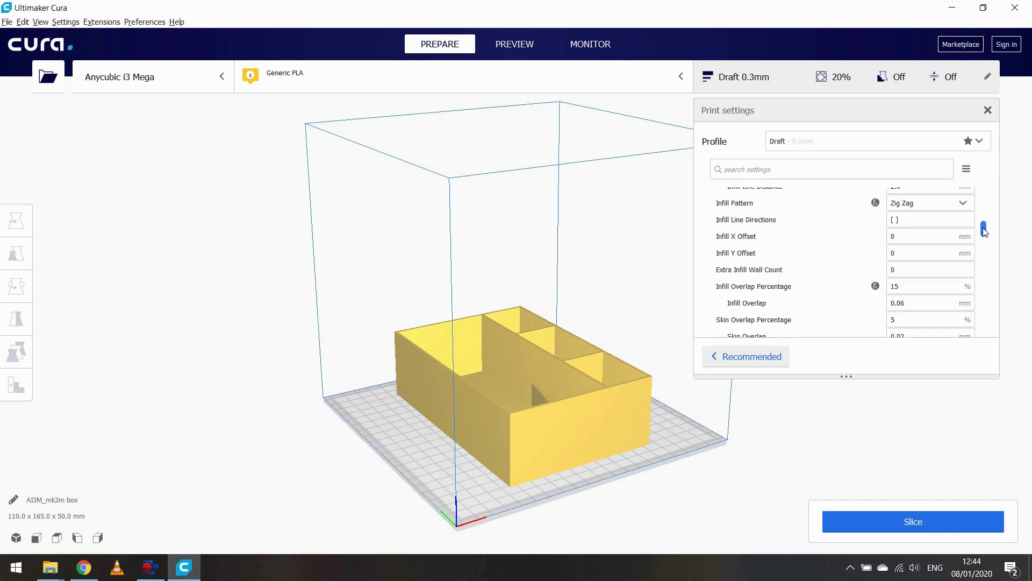
drag(985, 231, 984, 324)
click(988, 111)
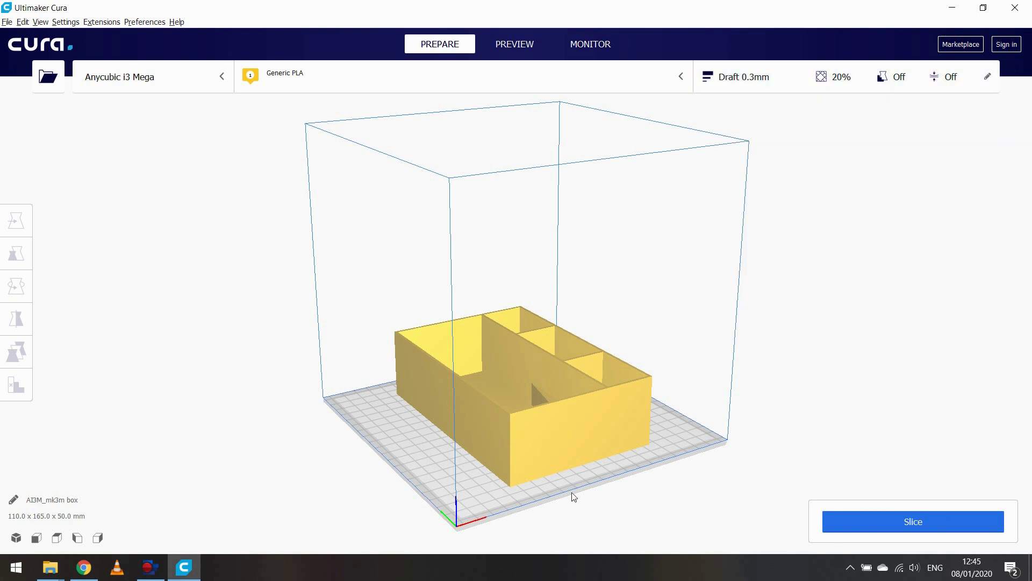
- Slice the tray for printing with the current print settings
click(843, 516)
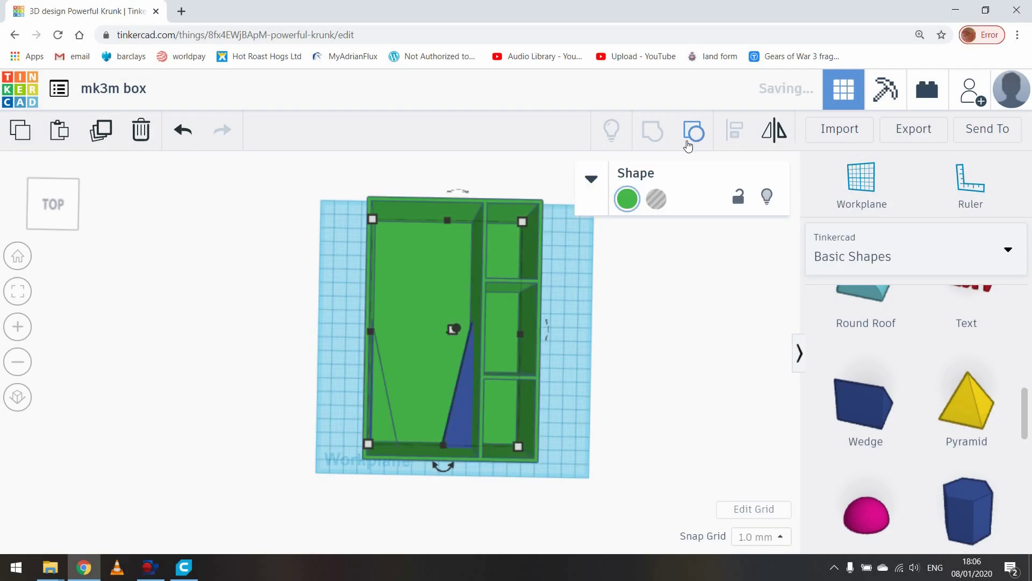
- Select the green tray shell separately from the wedges and set its width to 115 mm
click(552, 377)
click(369, 358)
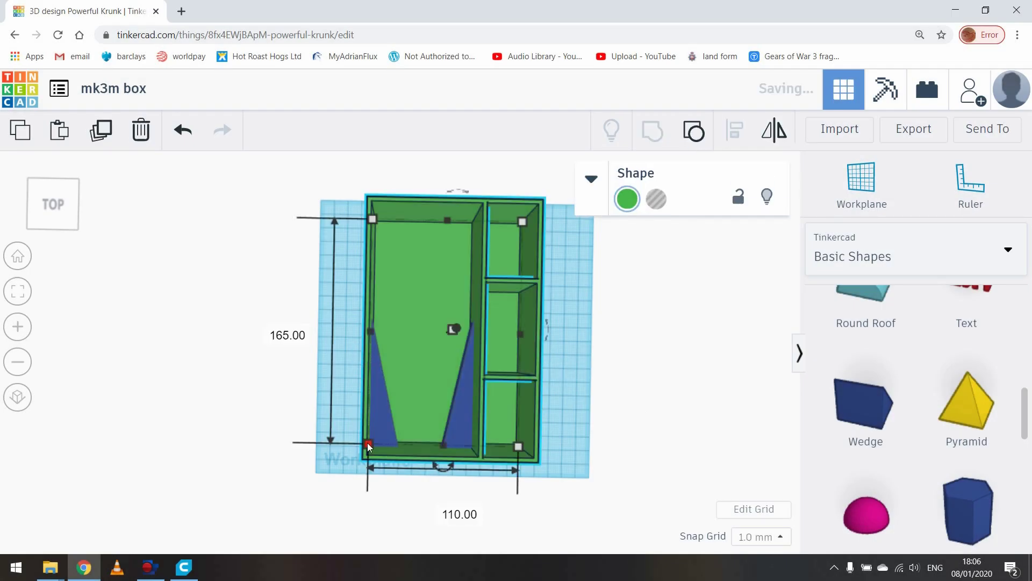
click(439, 509)
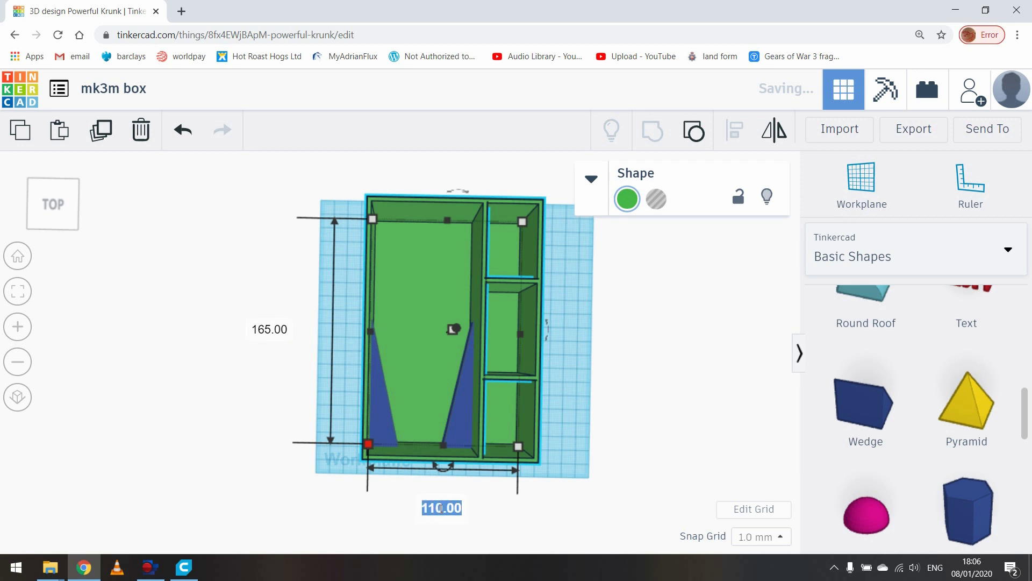
text(115)
key(Return)
click(347, 407)
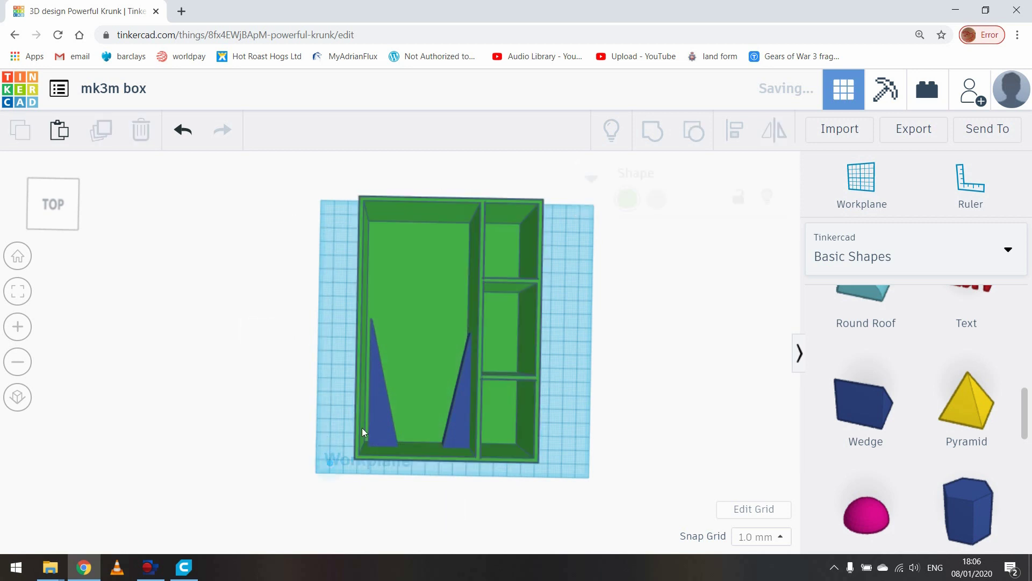
- Reposition the blue wedges against the side walls of the tray's large compartment
drag(364, 432, 370, 425)
scroll(426, 412, up, 4)
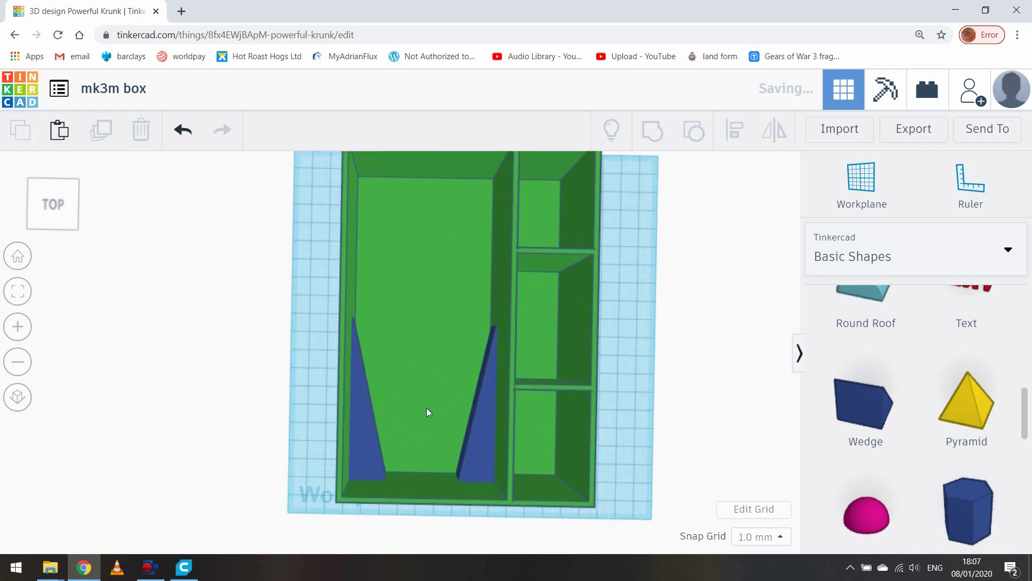
drag(508, 442, 509, 442)
click(421, 341)
- Place the ruler at the large compartment's outer side wall and move it to the divider to check the tray's dimensions
right_drag(292, 351, 284, 375)
click(979, 197)
click(361, 288)
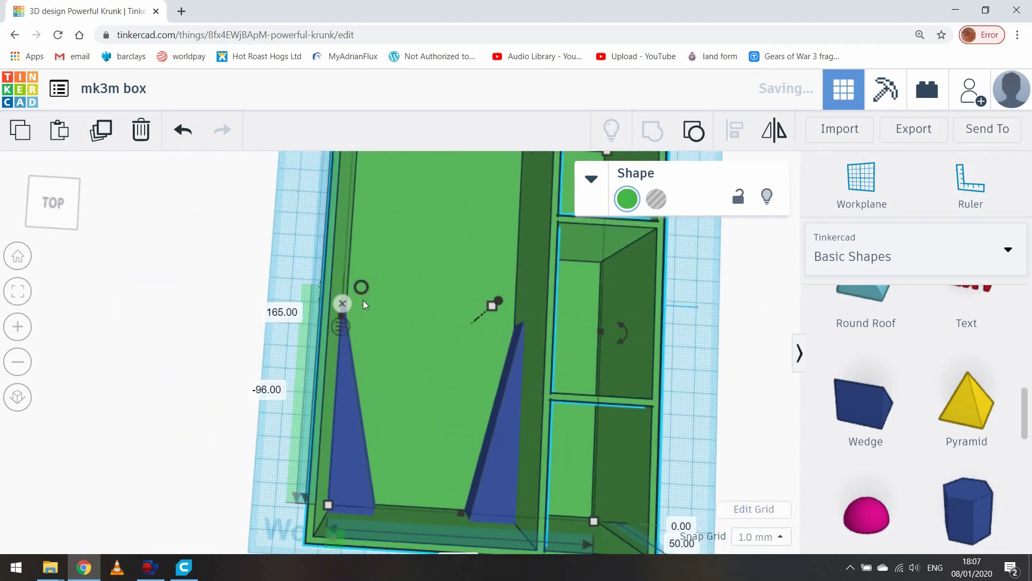
drag(362, 291, 516, 309)
click(516, 310)
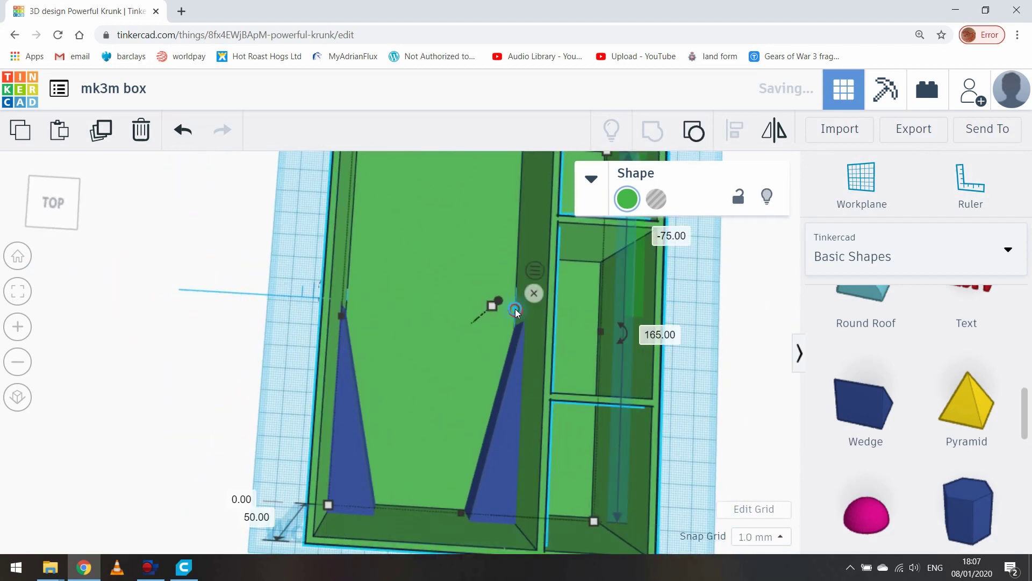
click(516, 310)
click(498, 327)
- Set the green tray shell's length to 170 mm
mouse_move(439, 335)
right_down()
mouse_move(382, 275)
mouse_move(512, 296)
mouse_move(426, 337)
right_up()
scroll(425, 337, down, 2)
scroll(426, 337, down, 2)
click(274, 323)
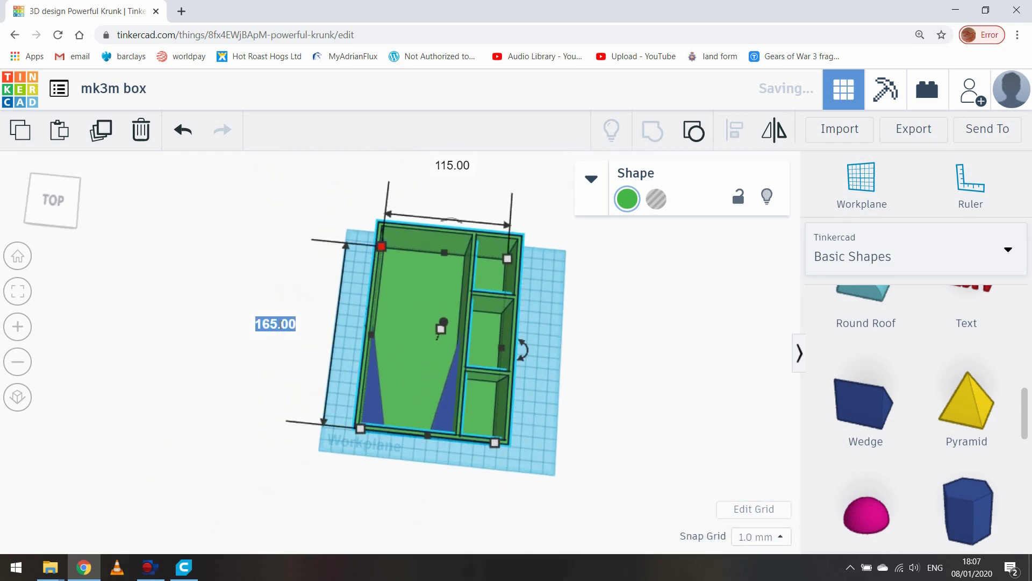
text(170)
key(Return)
click(238, 250)
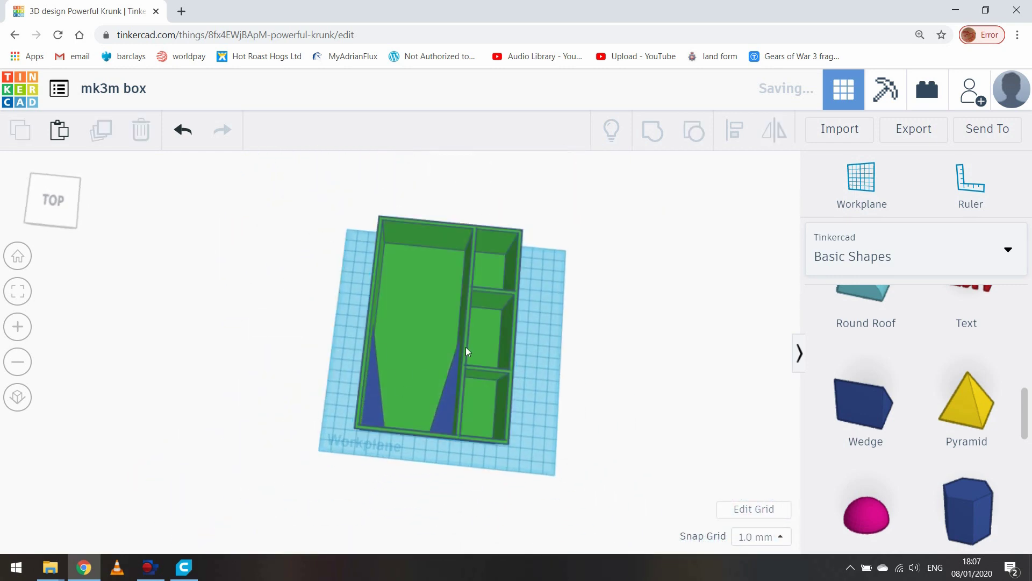
- Group the tray shell and both wedges into one shape
drag(578, 231, 270, 524)
click(651, 141)
click(572, 346)
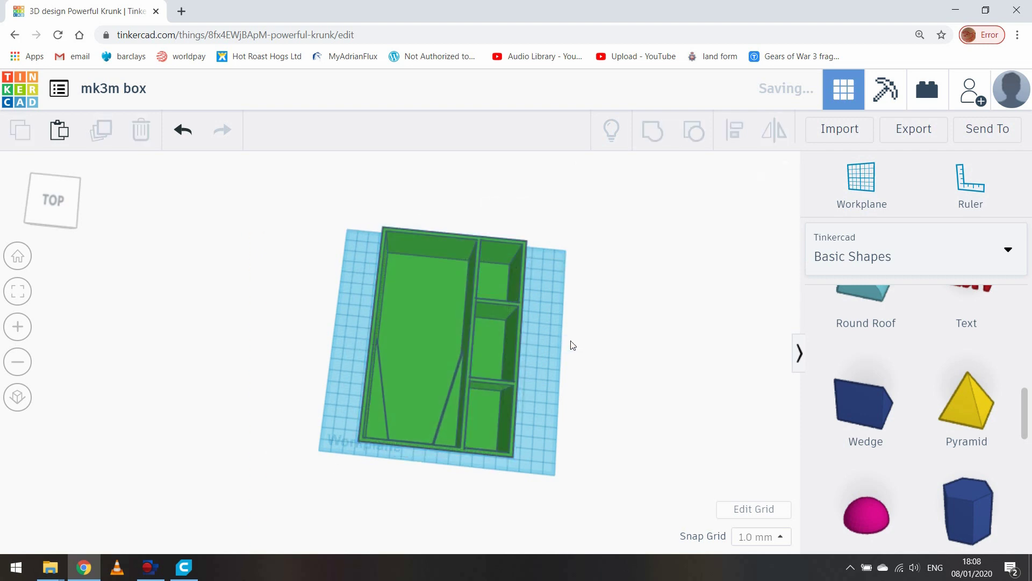
right_drag(603, 340, 433, 350)
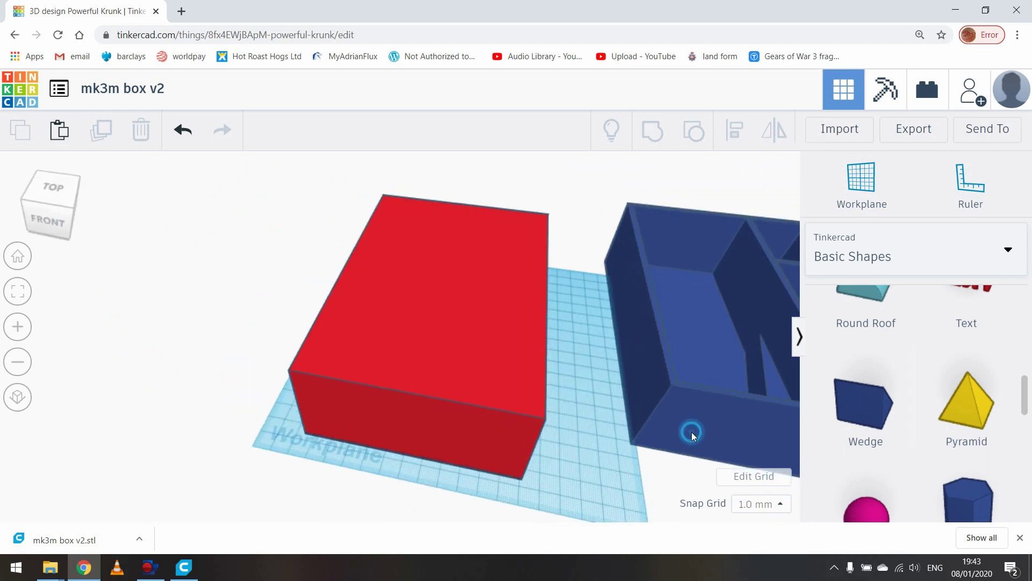
- Move the blue tray closer to the red box and duplicate the red box in place
click(692, 428)
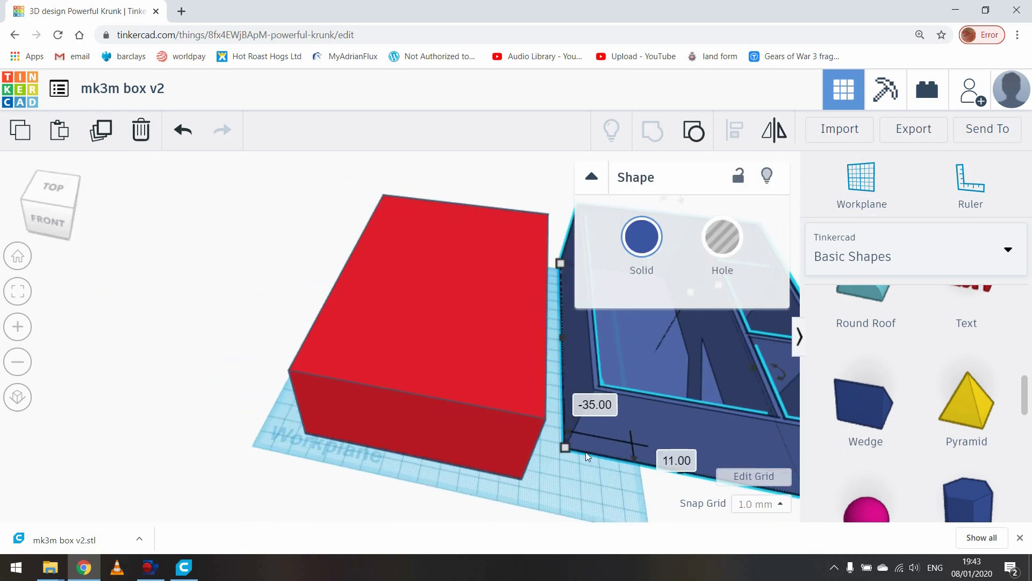
right_drag(691, 428, 425, 437)
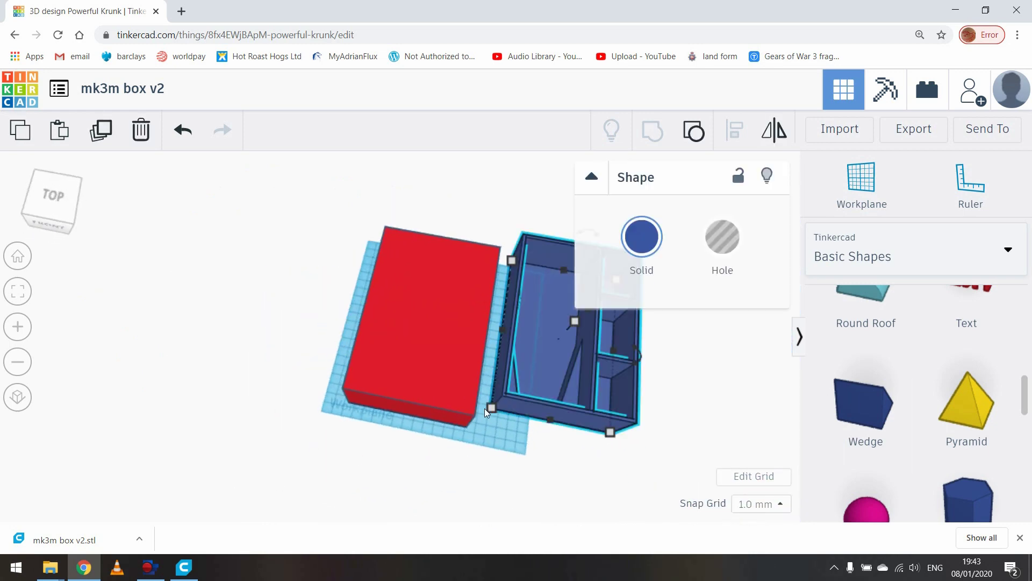
click(350, 400)
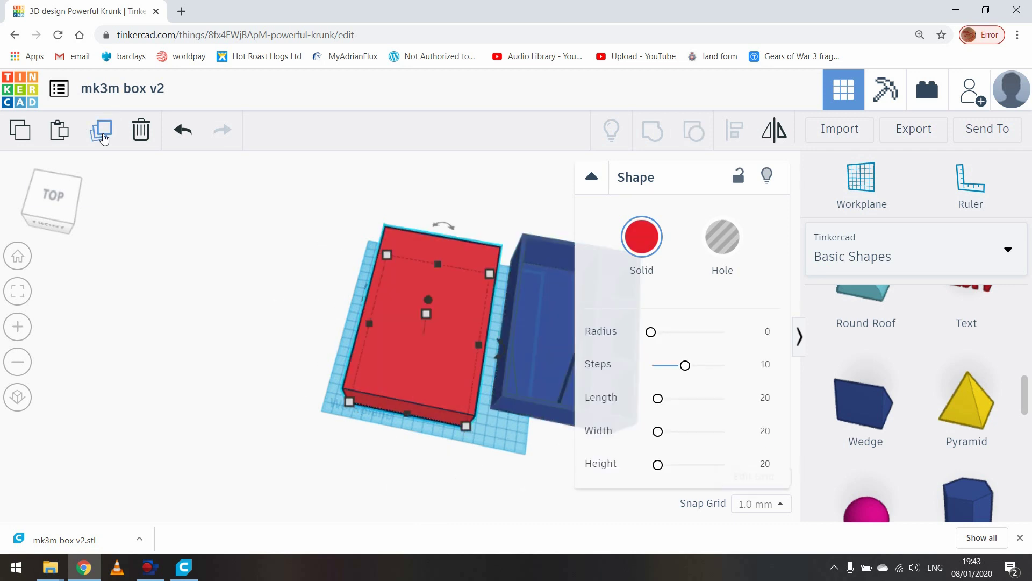
click(102, 135)
- Set the duplicated red box's length to 175.5 mm and its width to 120.5 mm
click(350, 401)
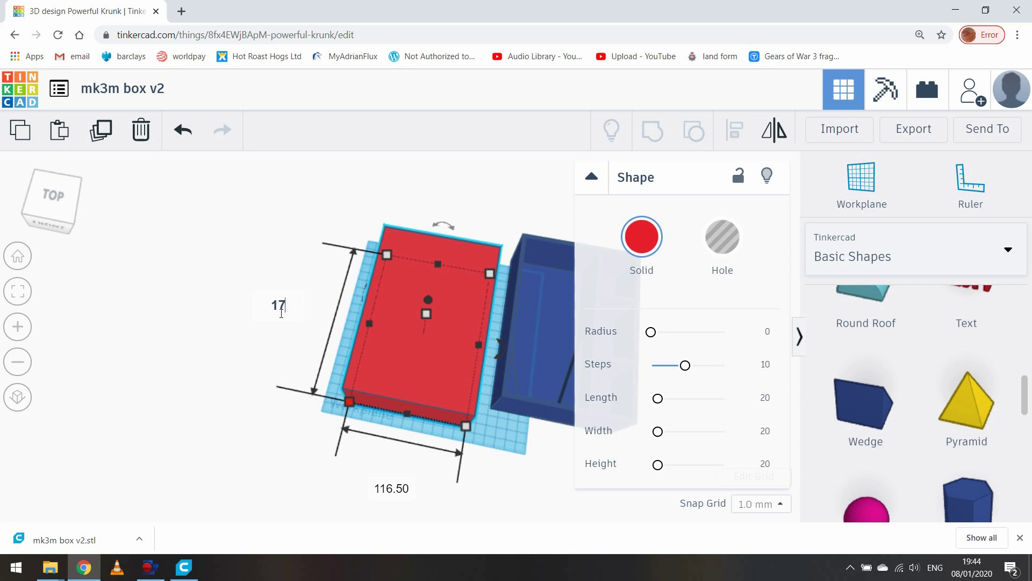
text(5.5)
key(Return)
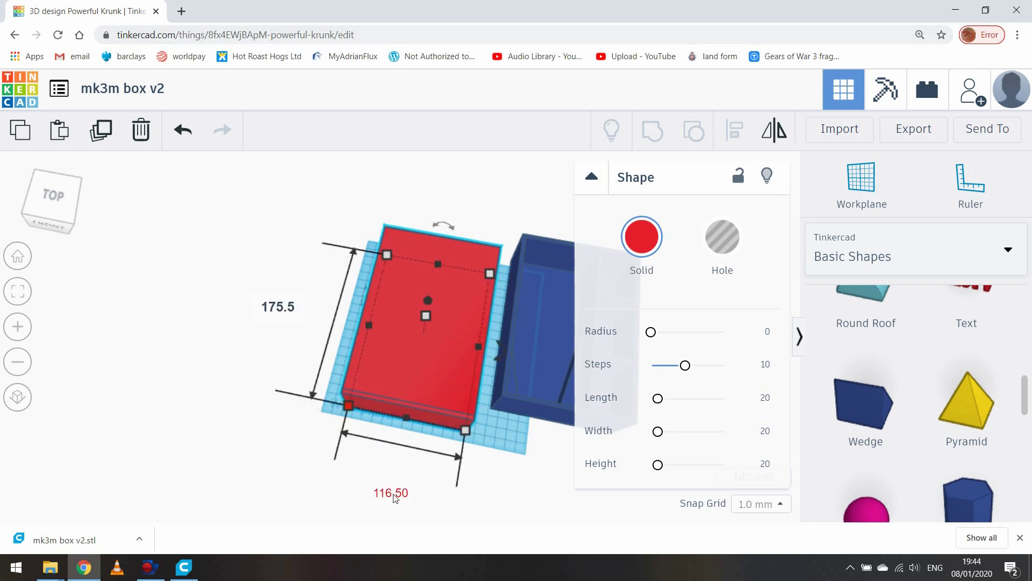
click(395, 498)
text(120.5)
key(Return)
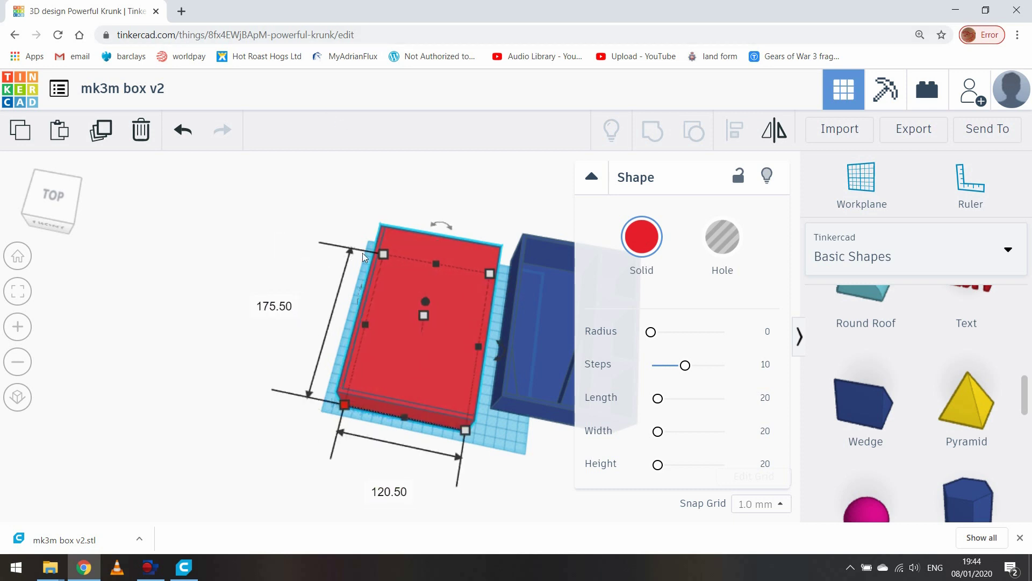
- Select both red boxes and align them centred on each other
right_drag(364, 257, 235, 163)
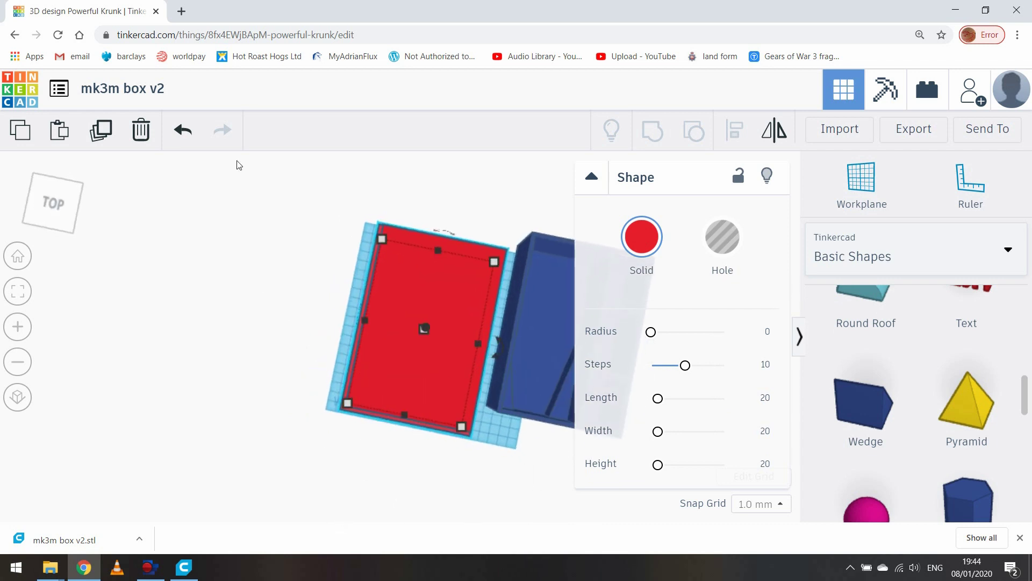
drag(304, 198, 481, 490)
click(343, 316)
click(400, 436)
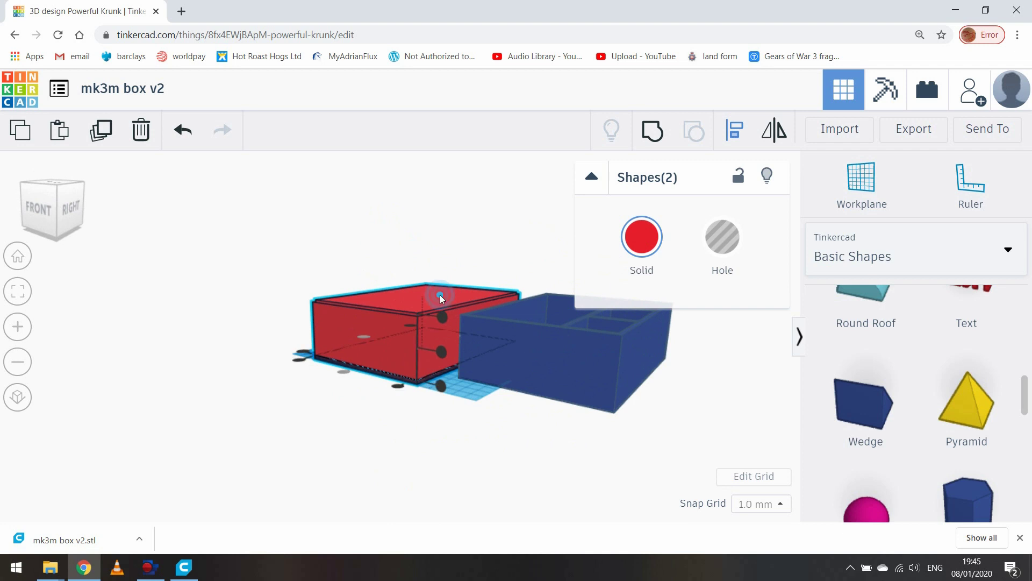
key(ctrl+g)
- Turn the inner red box into a hole and group it with the outer box to hollow it out
click(363, 305)
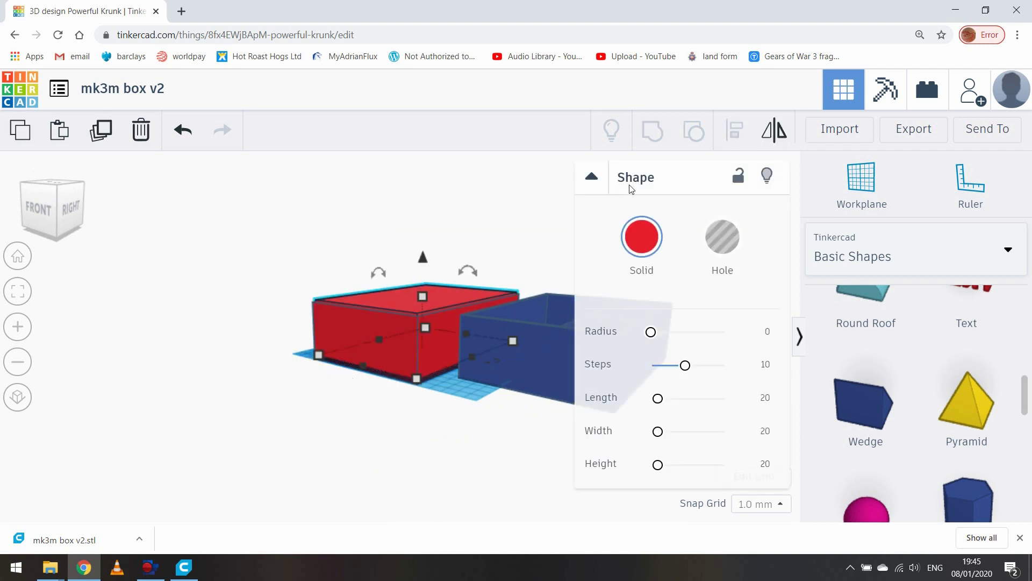
click(722, 236)
right_drag(355, 427, 446, 495)
drag(309, 309, 424, 416)
key(ctrl+g)
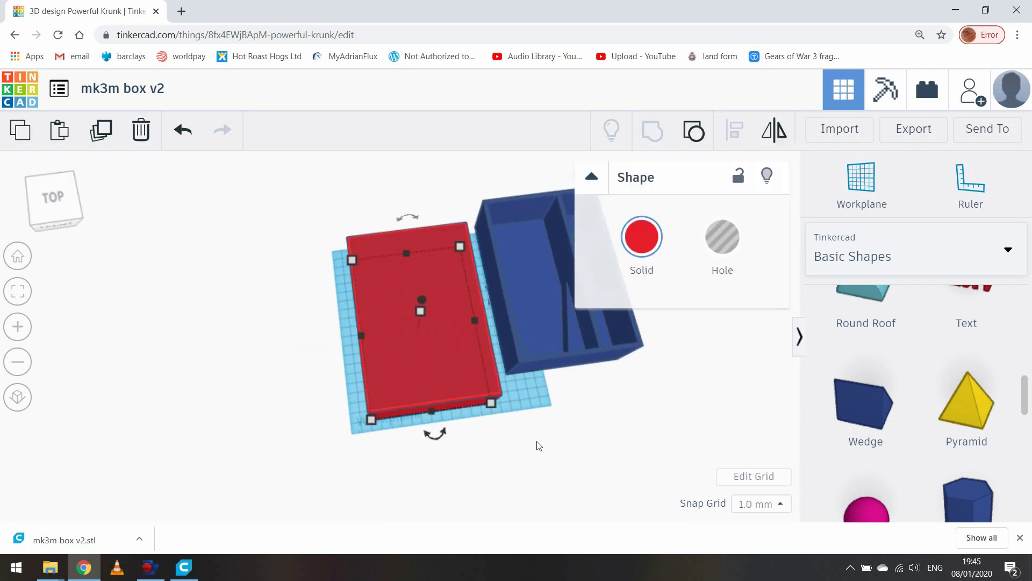
- Raise the hollow red box slightly above the workplane
right_drag(539, 445, 386, 403)
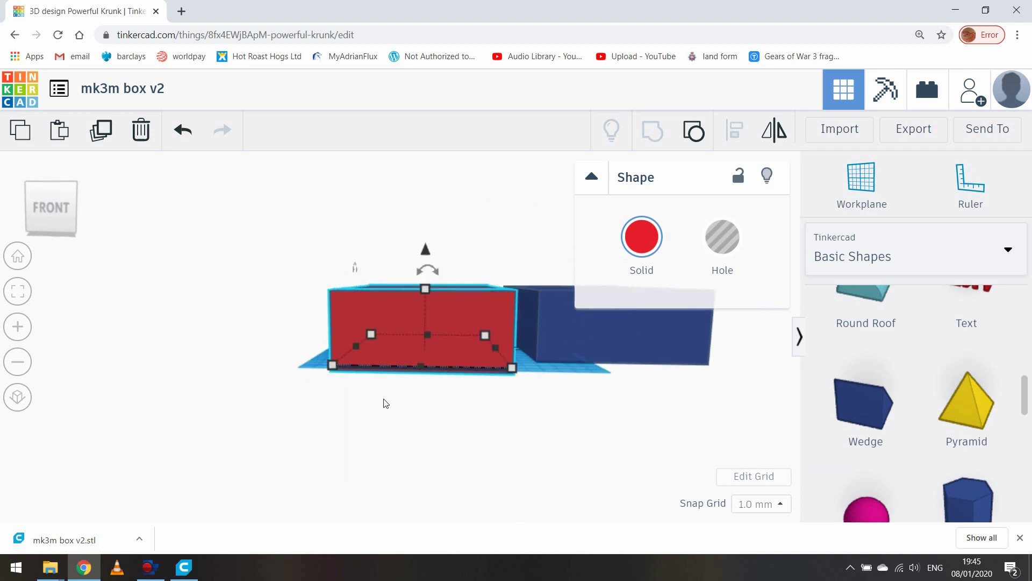
scroll(397, 347, up, 3)
drag(441, 221, 441, 199)
click(338, 425)
right_drag(339, 425, 403, 440)
- Add a round roof shape, turn it upside down and place it beside the hollow red box
drag(1025, 398, 1013, 379)
drag(838, 400, 135, 446)
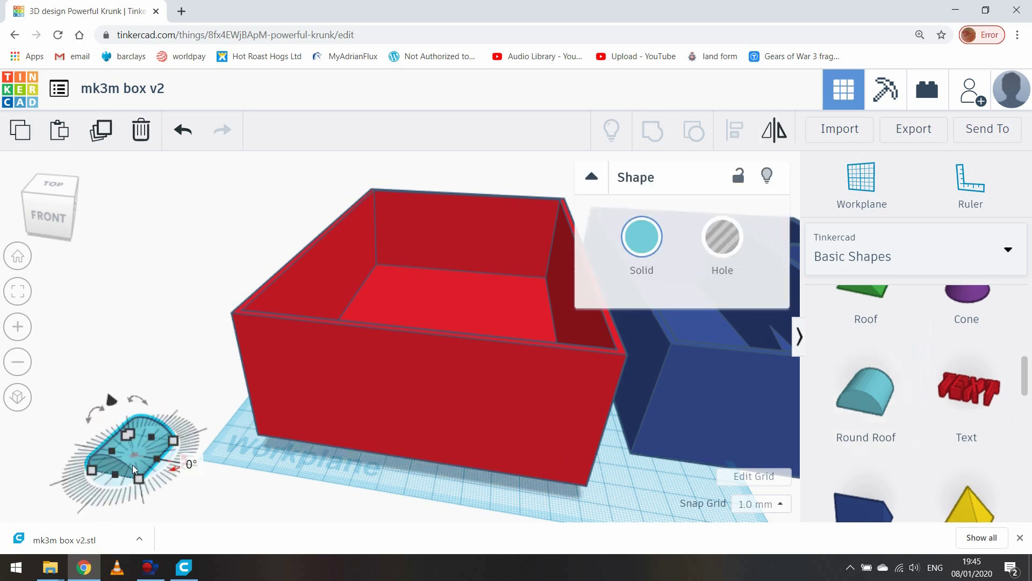
click(182, 468)
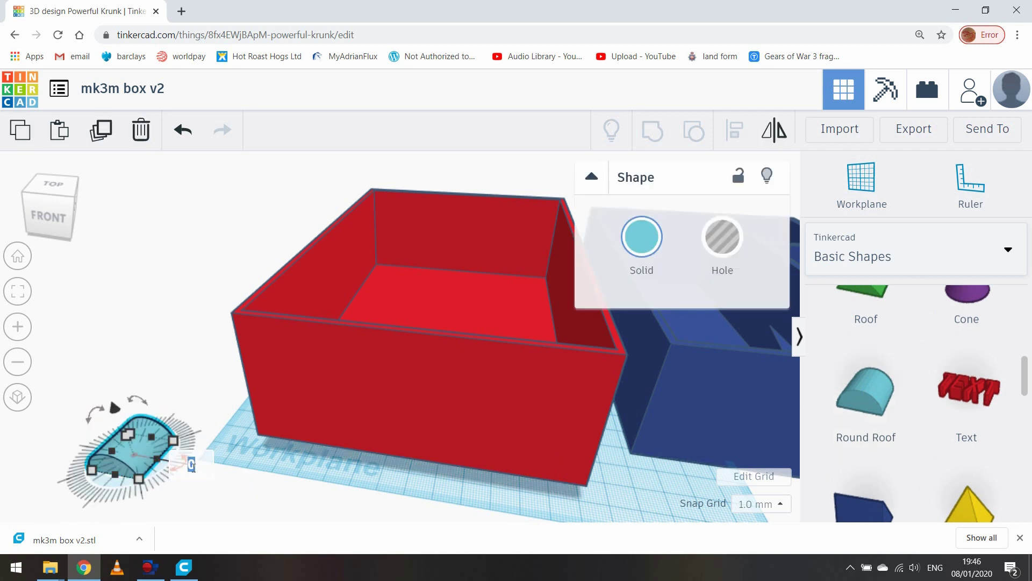
key(Return)
drag(126, 460, 309, 371)
click(359, 461)
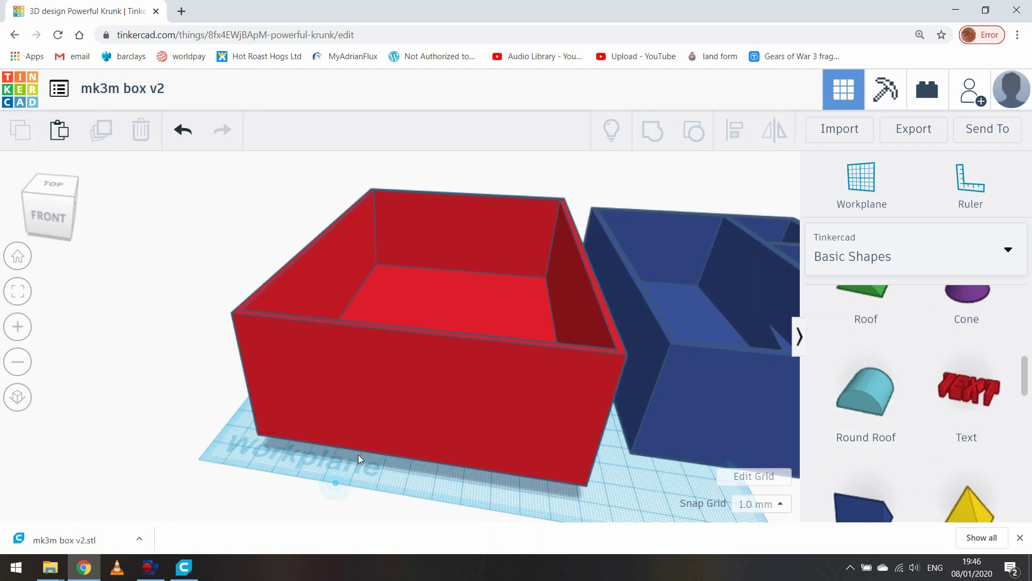
right_drag(360, 461, 403, 508)
- Enlarge the round roof to about 65 mm along the box's length and stretch it across the box's full width
click(291, 404)
drag(272, 391, 249, 318)
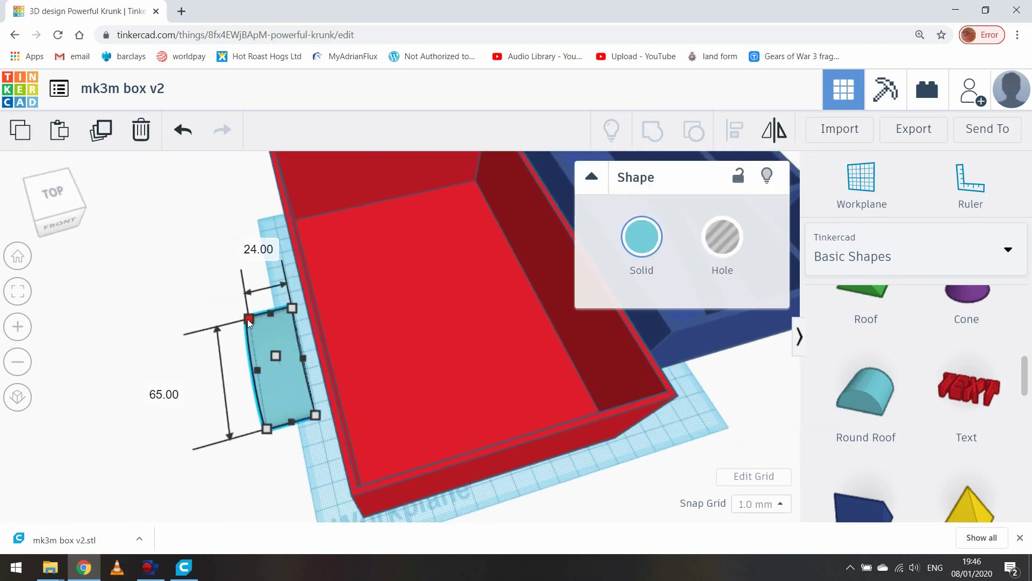
drag(267, 429, 592, 355)
click(596, 484)
right_drag(596, 484, 550, 417)
scroll(559, 454, down, 2)
click(533, 397)
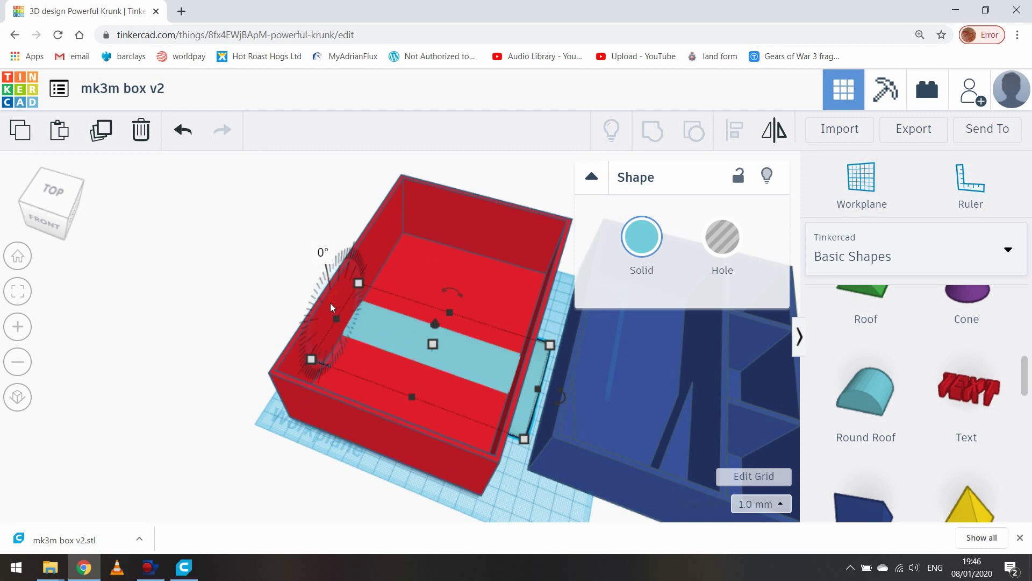
- Move the stretched round roof so it sticks out past both long side walls of the red box
drag(331, 308, 343, 341)
click(266, 331)
right_drag(266, 331, 486, 301)
drag(418, 295, 400, 292)
- Set the round roof's height to 25 mm and raise it up to the upper edges of the red box's side walls
mouse_move(391, 315)
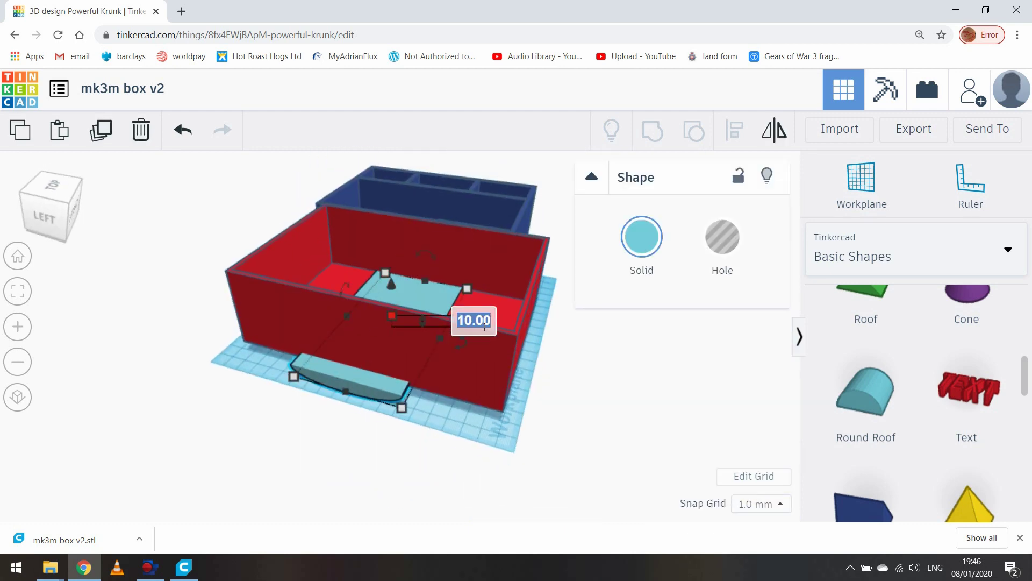
text(25)
key(Return)
key(ctrl+Up)
key(ctrl+Up)
key(ctrl+Up)
key(ctrl+Up)
key(ctrl+Up)
key(ctrl+Up)
key(ctrl+Up)
key(ctrl+Up)
key(ctrl+Up)
key(ctrl+Up)
key(ctrl+Up)
key(ctrl+Up)
key(ctrl+Up)
key(ctrl+Up)
key(ctrl+Up)
key(ctrl+Up)
key(ctrl+Up)
key(ctrl+Up)
key(ctrl+Up)
key(ctrl+Up)
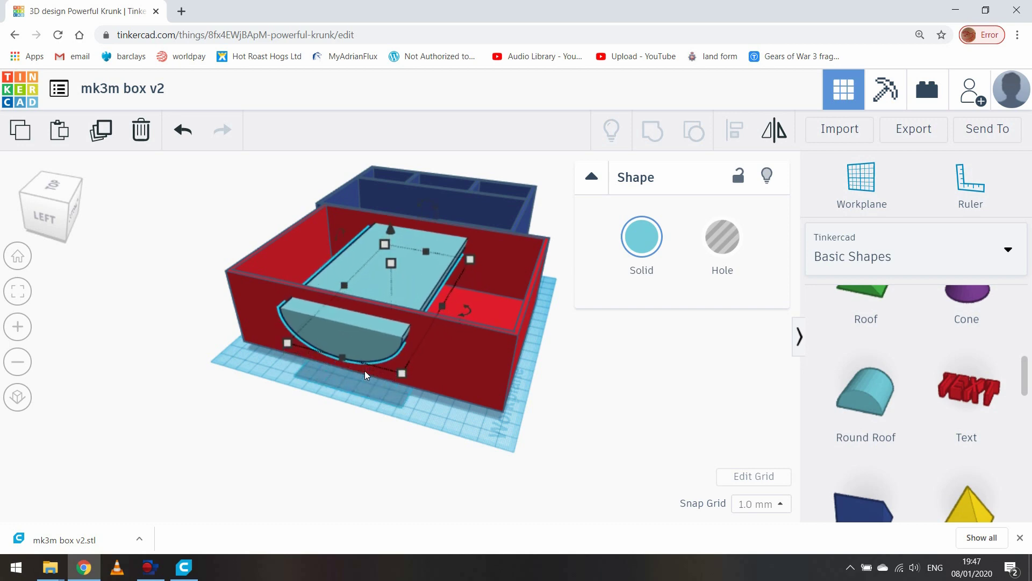
- Try grouping the solid round roof with the red box and ungroup them again
mouse_move(354, 450)
right_down()
mouse_move(268, 462)
mouse_move(157, 442)
mouse_move(217, 309)
mouse_move(209, 441)
right_up()
click(216, 309)
mouse_move(394, 202)
mouse_down()
mouse_move(432, 395)
mouse_move(428, 463)
mouse_up()
key(ctrl+g)
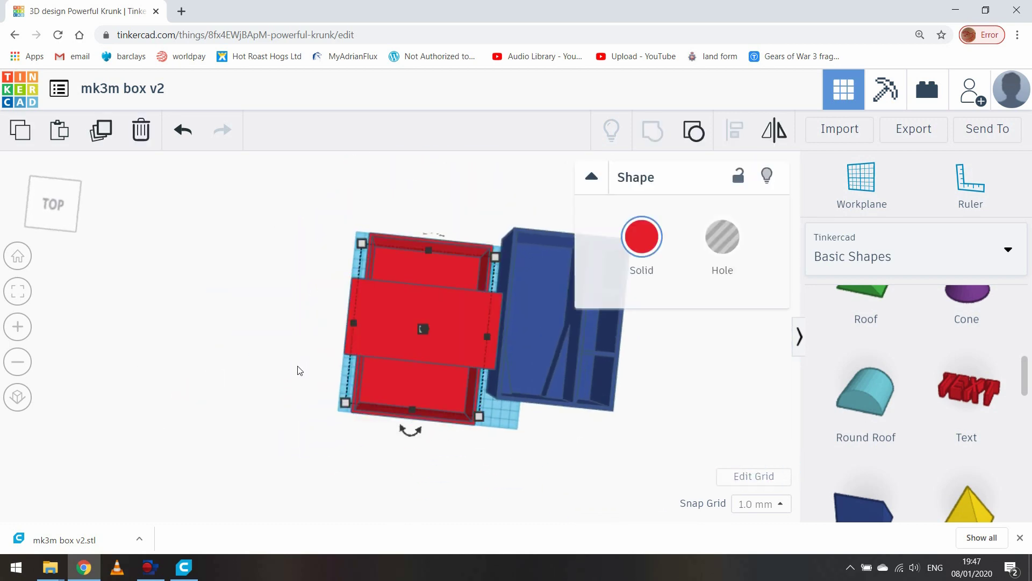
click(295, 394)
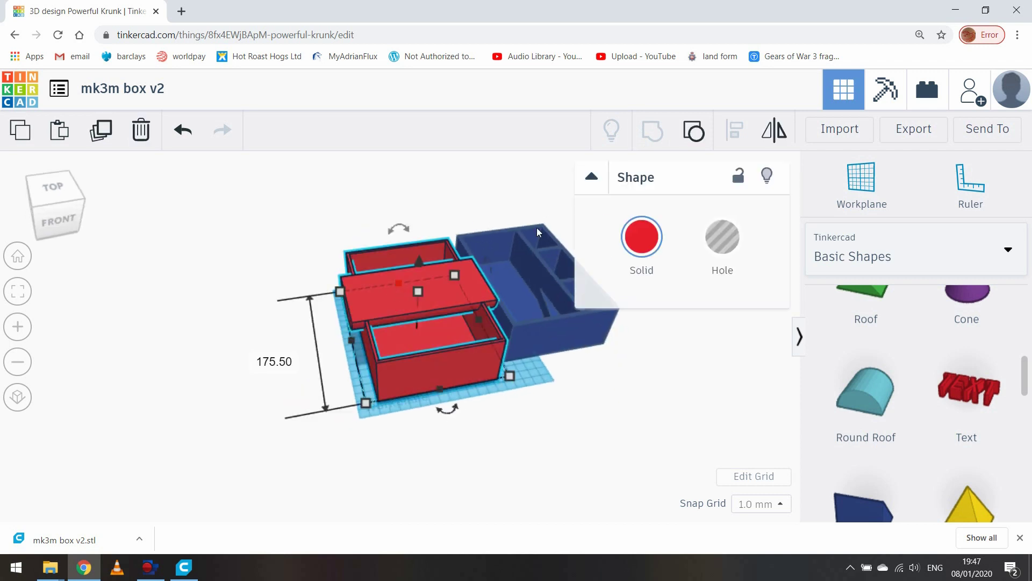
click(694, 131)
- Turn the round roof into a hole and group it with the red box to cut curved notches in both side walls
click(428, 298)
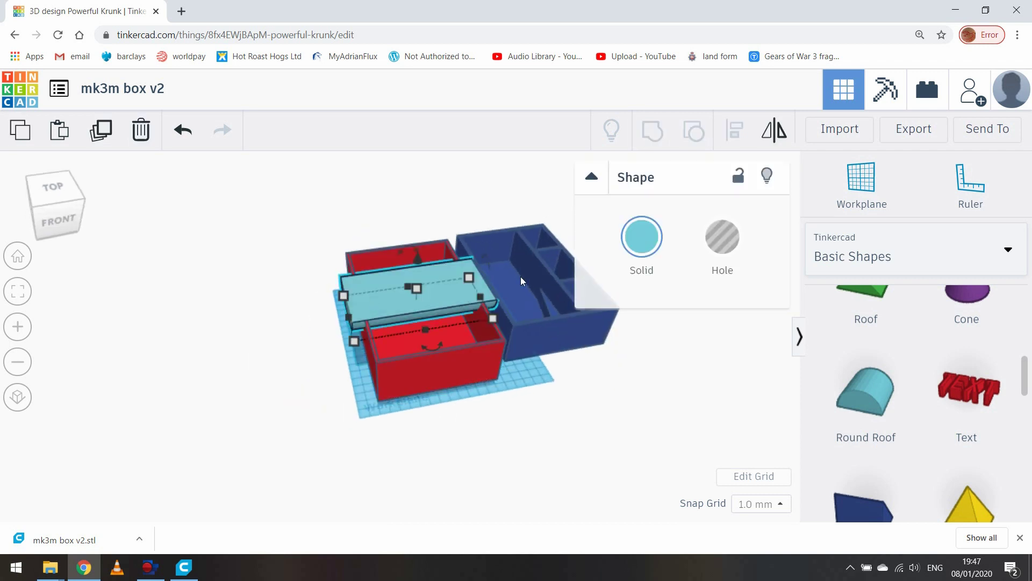
click(722, 237)
drag(298, 383, 417, 310)
key(ctrl+g)
click(322, 438)
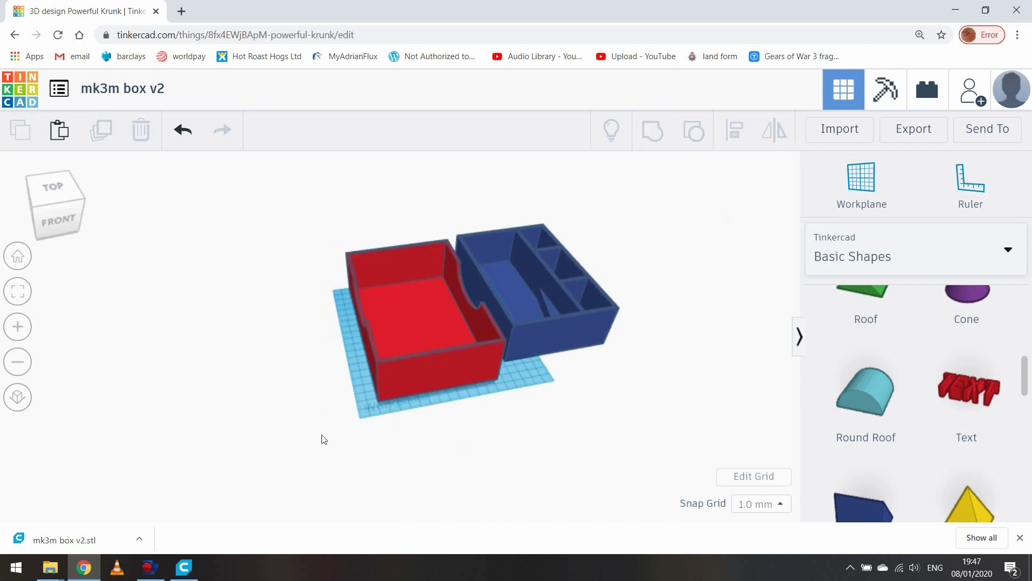
right_drag(322, 438, 469, 448)
- Turn the notched red box upside down so that its open side faces the workplane
click(467, 302)
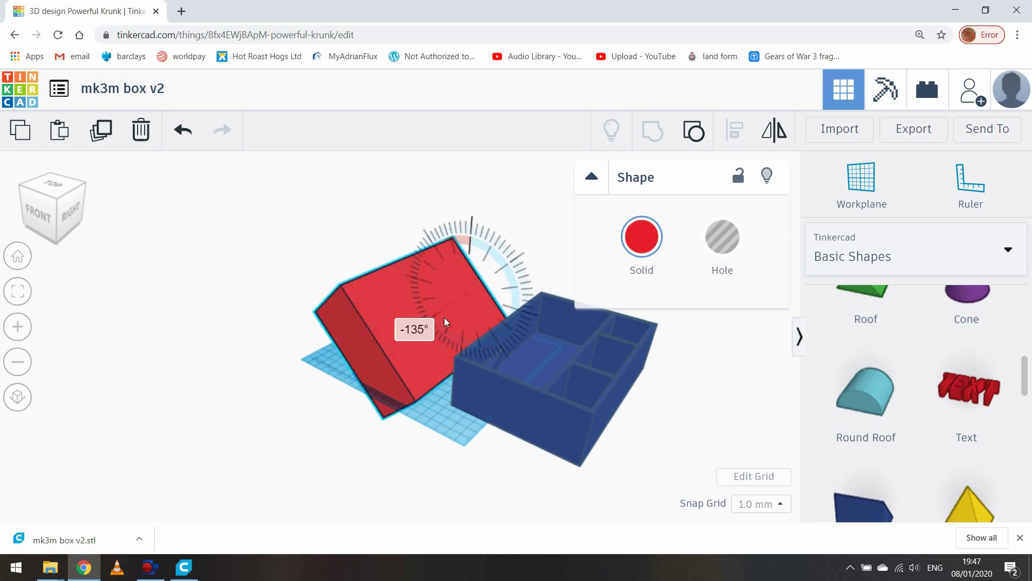
drag(444, 322, 461, 336)
drag(454, 380, 492, 390)
- Align the upturned red box and the blue tray at their centres, and move the pair back over the workplane
shift+click(604, 394)
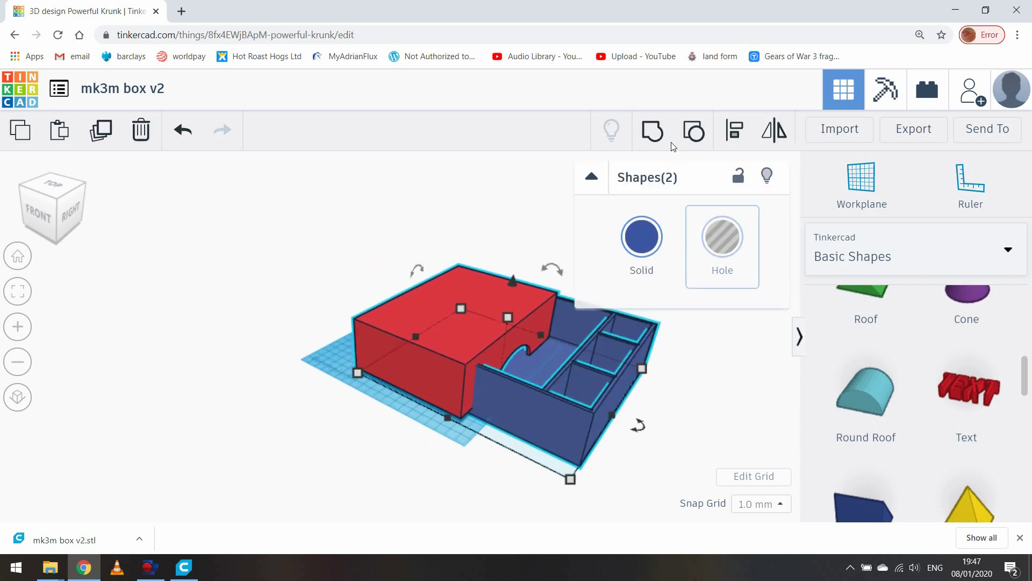
click(734, 130)
click(431, 430)
click(542, 432)
drag(630, 369, 384, 404)
drag(510, 383, 449, 362)
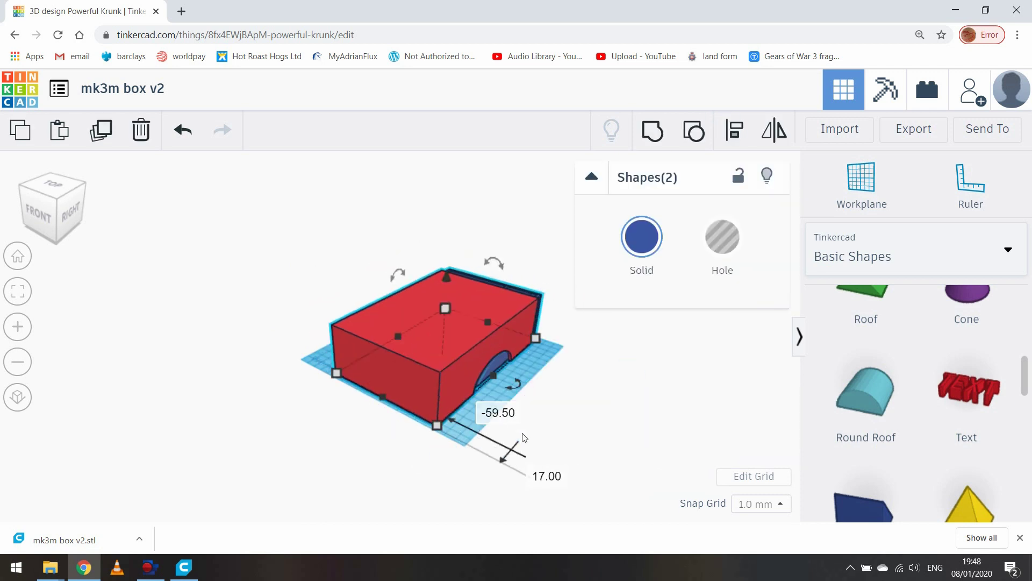
- Centre the red box and the blue tray along their length and align both at their bottom faces
right_drag(522, 438, 392, 457)
click(734, 130)
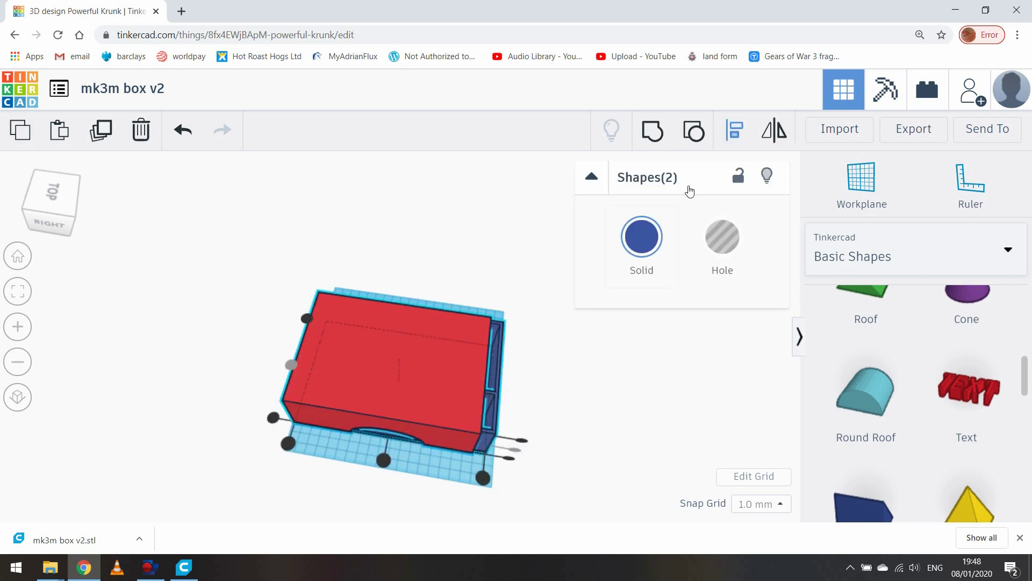
click(384, 459)
click(503, 458)
click(564, 450)
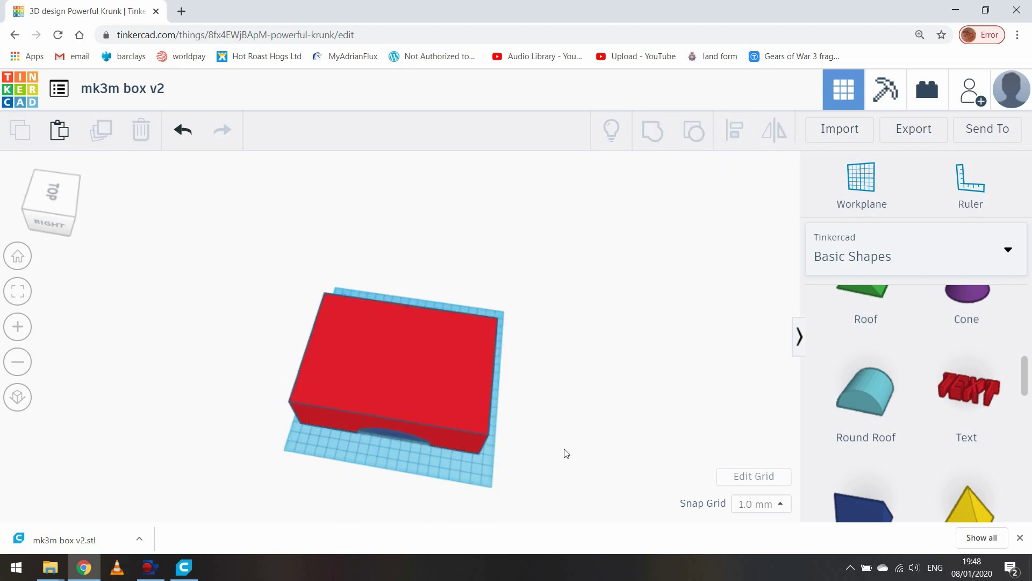
- Lower the raised red lid back over the blue tray in small increments and examine how it fits around the tray
right_drag(564, 450, 318, 392)
scroll(350, 461, up, 3)
click(318, 392)
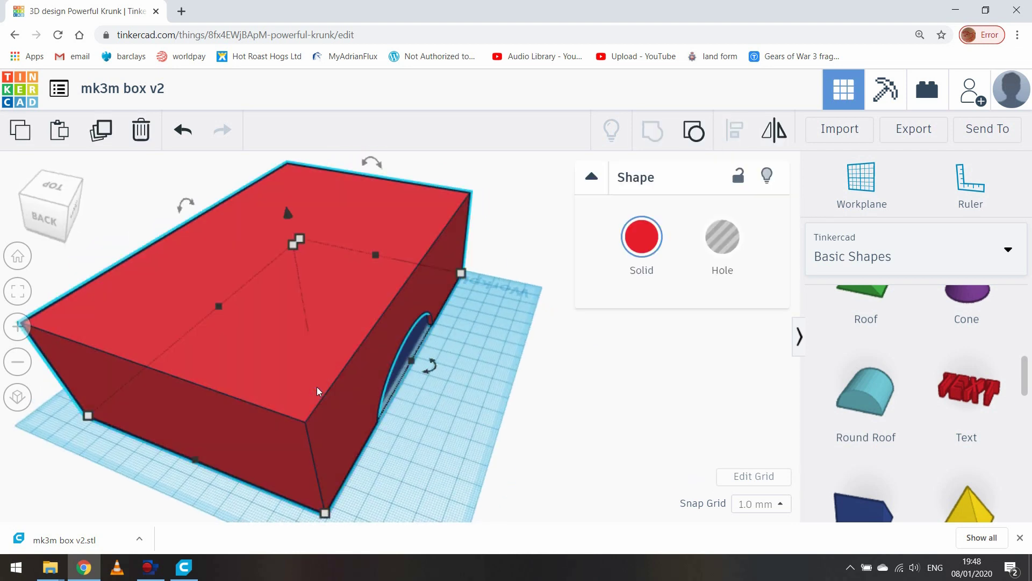
scroll(319, 391, up, 2)
scroll(318, 391, down, 2)
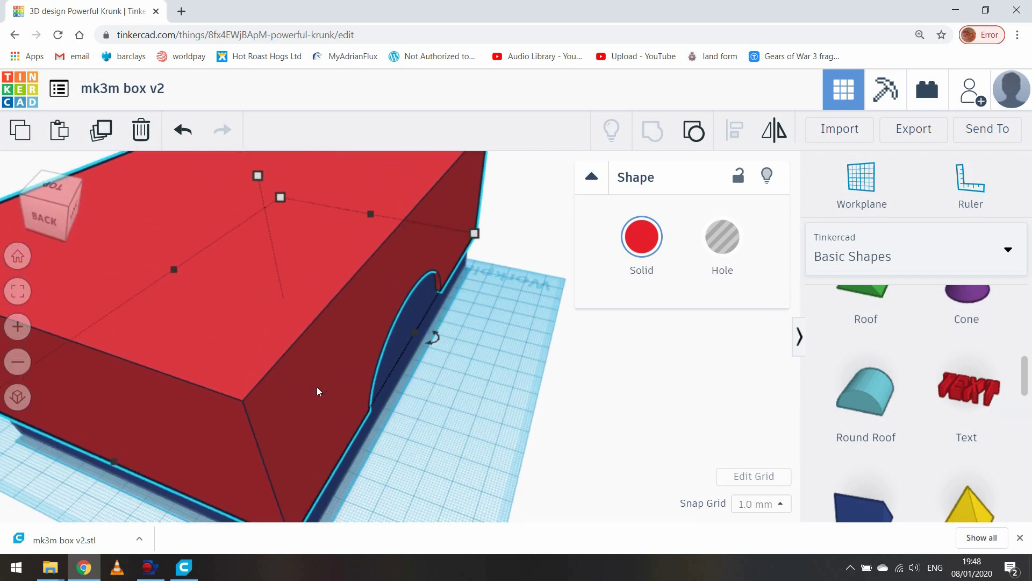
key(ctrl+Down)
key(ctrl+Down)
key(ctrl+Down)
key(ctrl+Down)
key(ctrl+Down)
key(ctrl+Down)
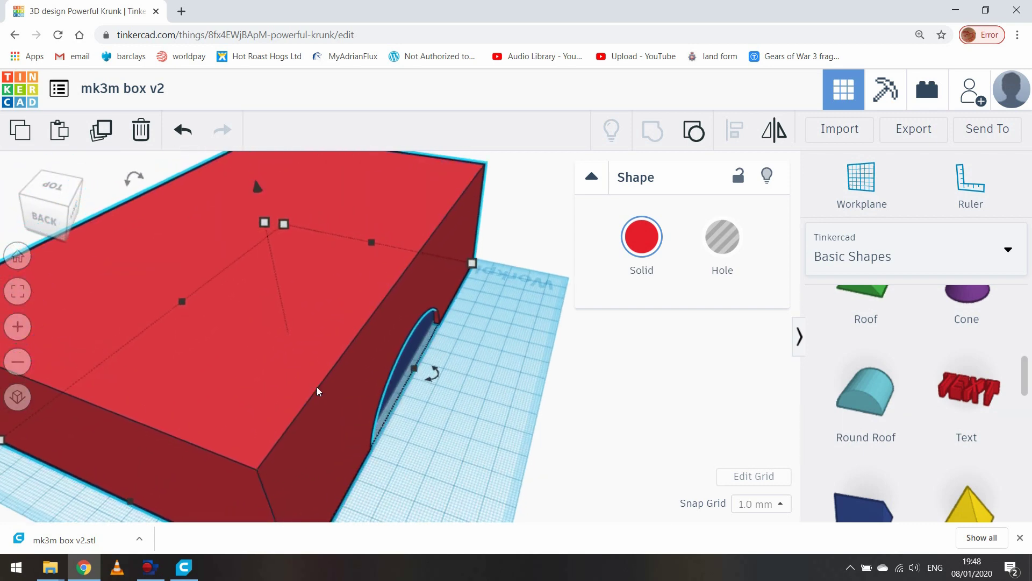
right_drag(319, 391, 404, 397)
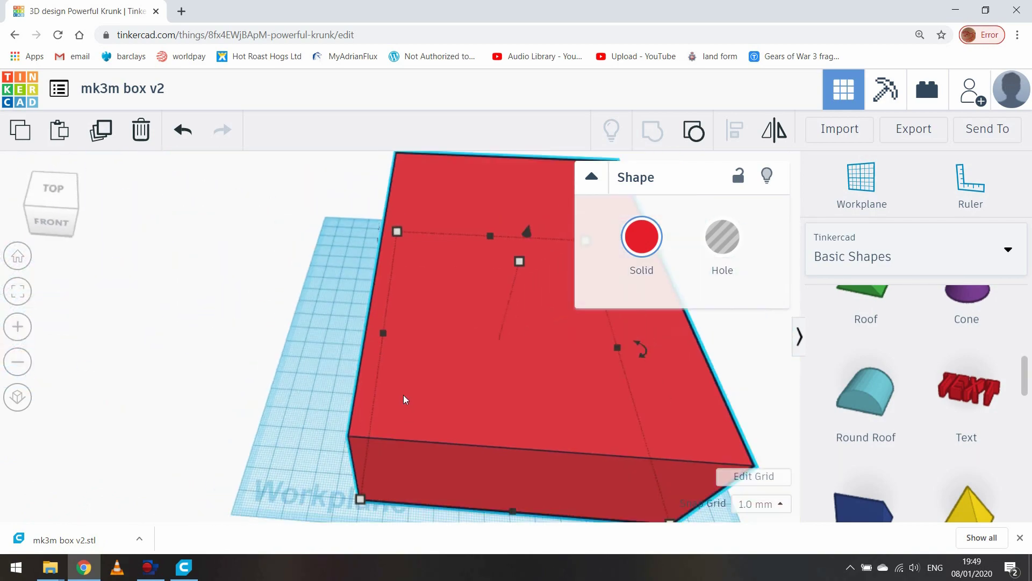
scroll(230, 357, down, 3)
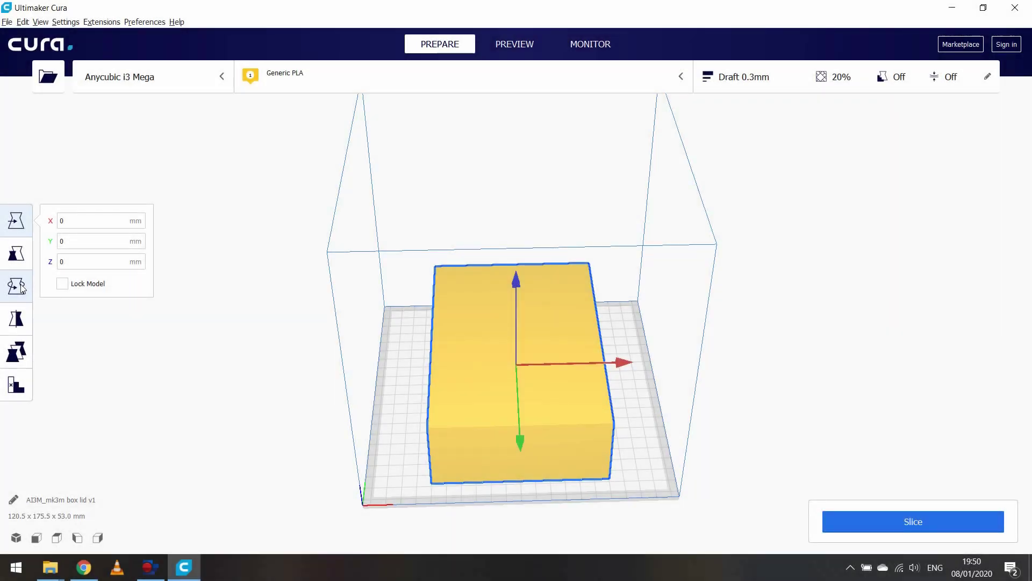
- In Cura, rotate the lid model upside down so its open side faces up, and start slicing it
click(17, 286)
right_drag(373, 430, 483, 306)
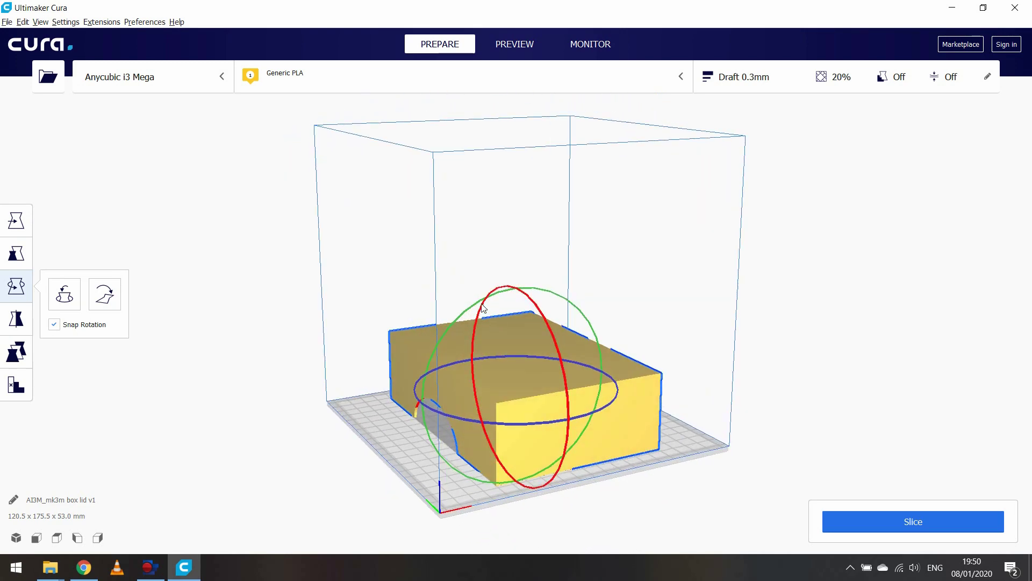
drag(472, 310, 624, 422)
click(637, 473)
right_drag(637, 473, 795, 495)
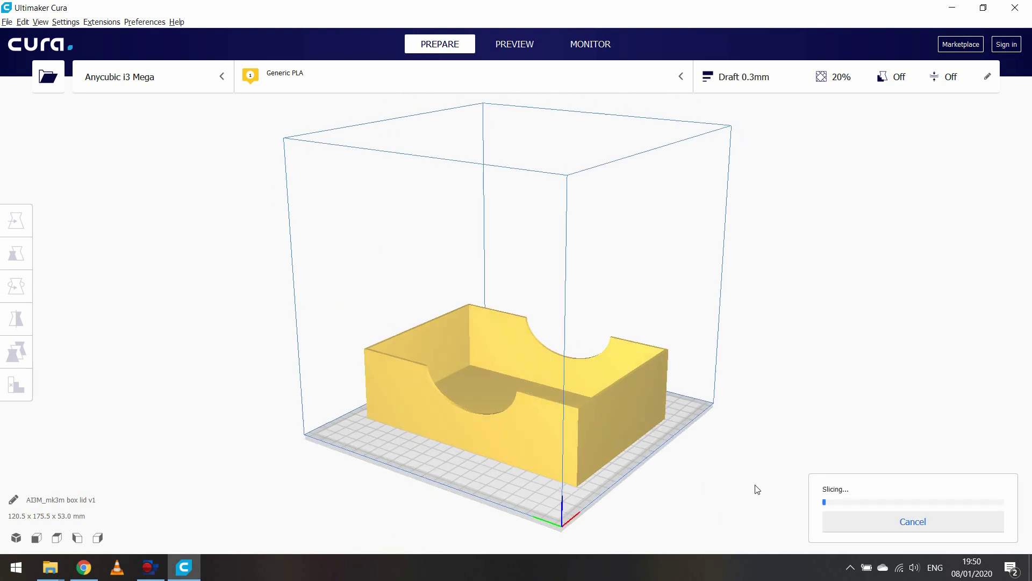
- Switch back to the Tinkercad design
mouse_move(88, 563)
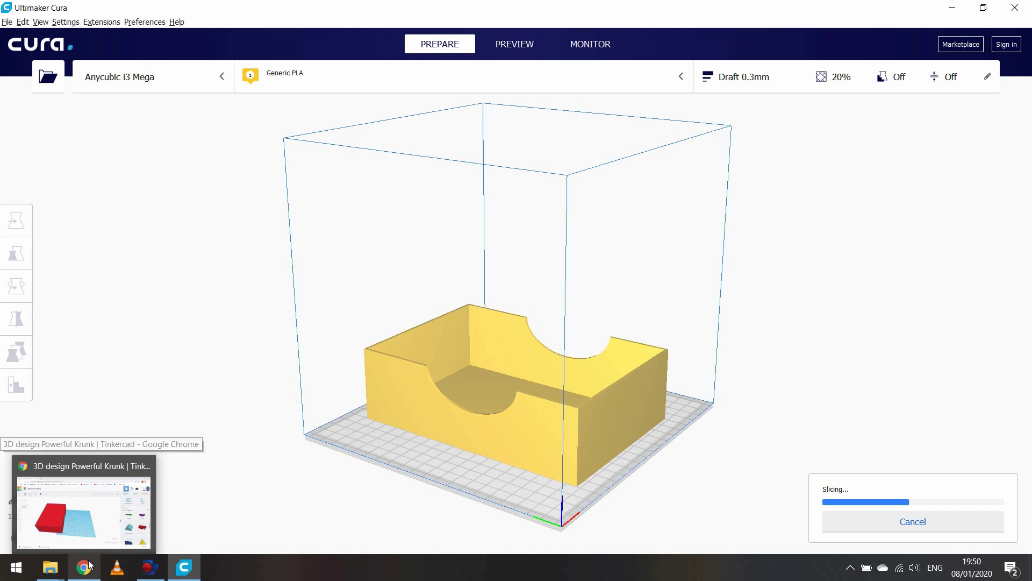